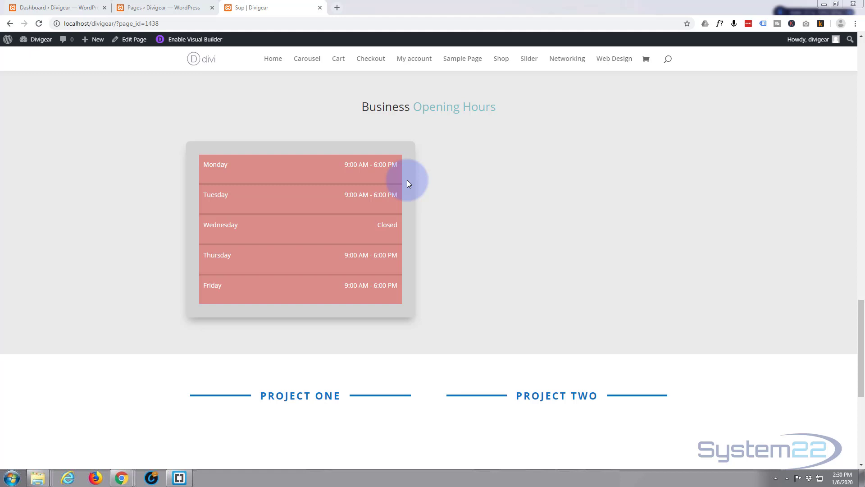
Enable the Visual Builder and scroll down to the Business Opening Hours row with its empty right column.
{"action": "left_click", "coordinate": [207, 42]}
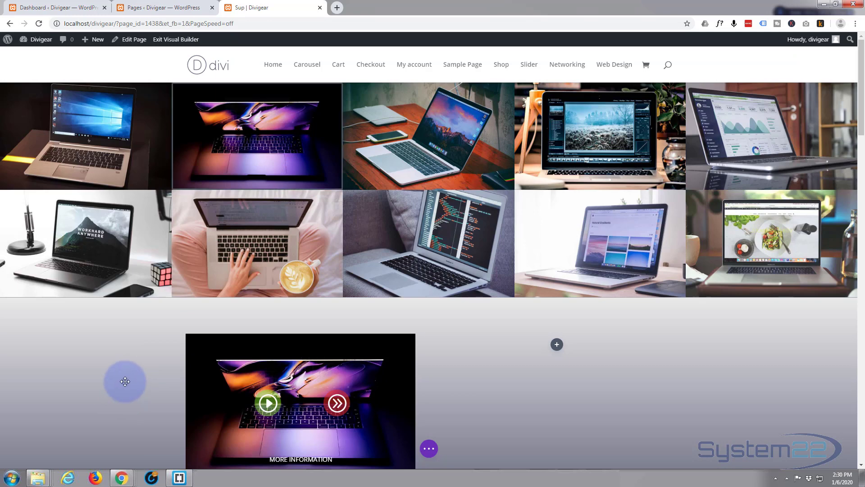
{"action": "scroll", "coordinate": [219, 236], "scroll_direction": "down", "scroll_amount": 10}
{"action": "scroll", "coordinate": [219, 236], "scroll_direction": "down", "scroll_amount": 1}
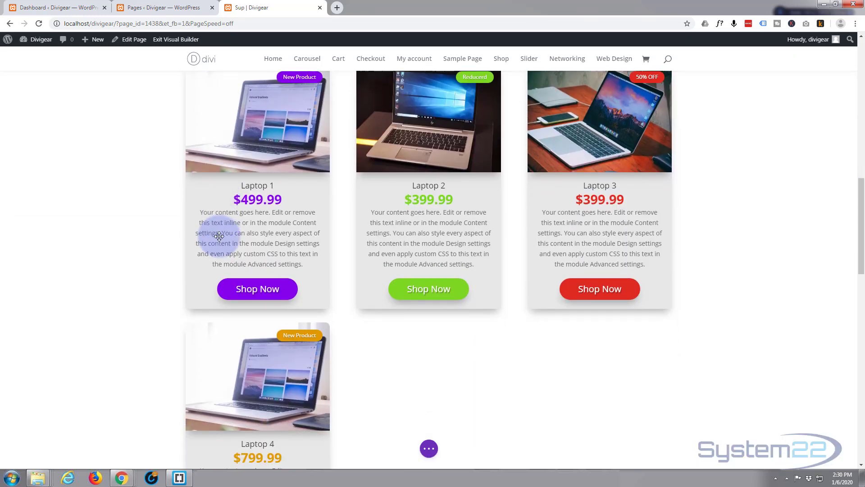
{"action": "scroll", "coordinate": [219, 236], "scroll_direction": "down", "scroll_amount": 9}
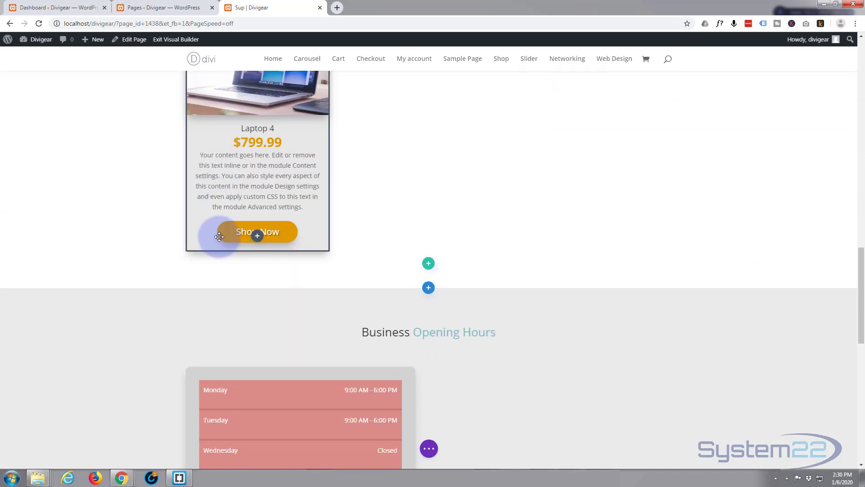
{"action": "scroll", "coordinate": [199, 237], "scroll_direction": "down", "scroll_amount": 2}
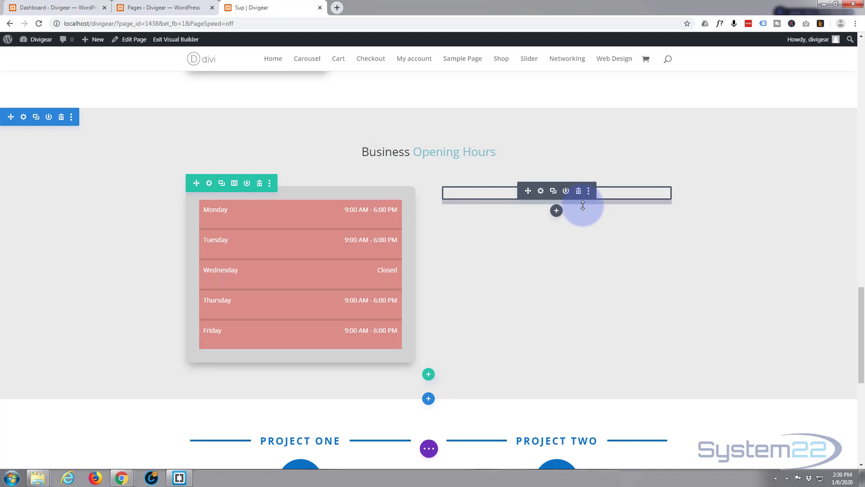
{"action": "left_click_drag", "start_coordinate": [506, 199], "coordinate": [535, 192]}
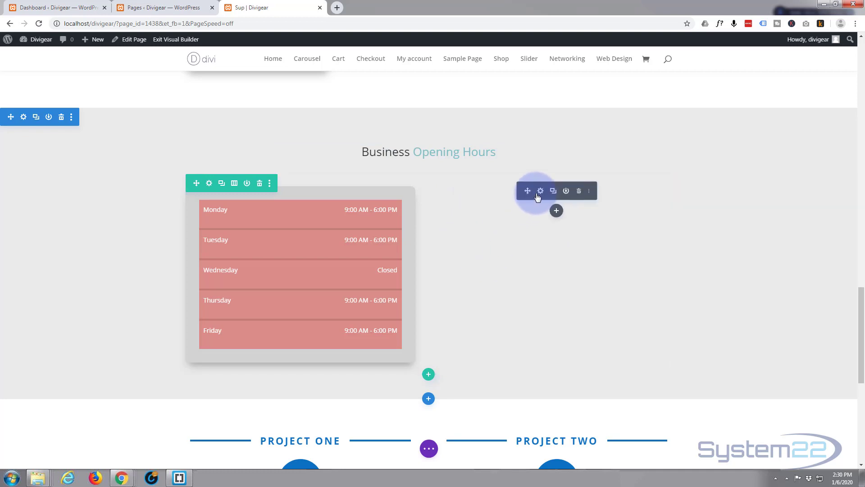
Open Insert Module in the empty right column and browse the list to Supreme Business Hours.
{"action": "left_click", "coordinate": [557, 211]}
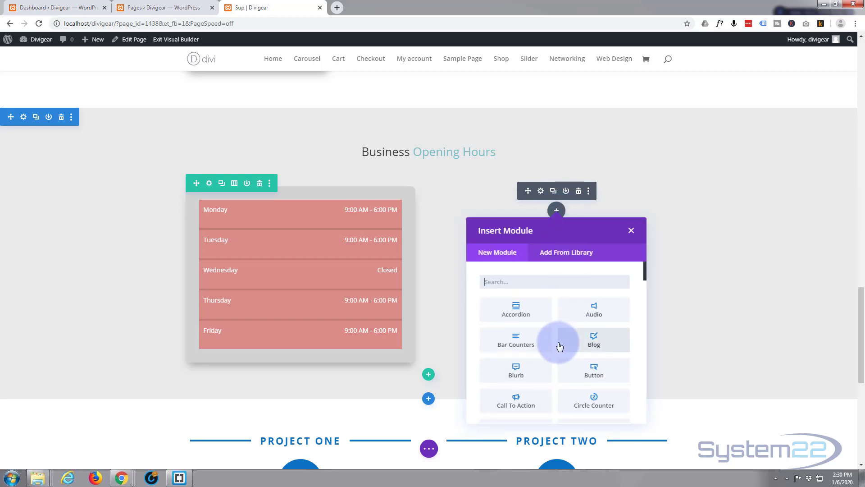
{"action": "scroll", "coordinate": [554, 335], "scroll_direction": "down", "scroll_amount": 10}
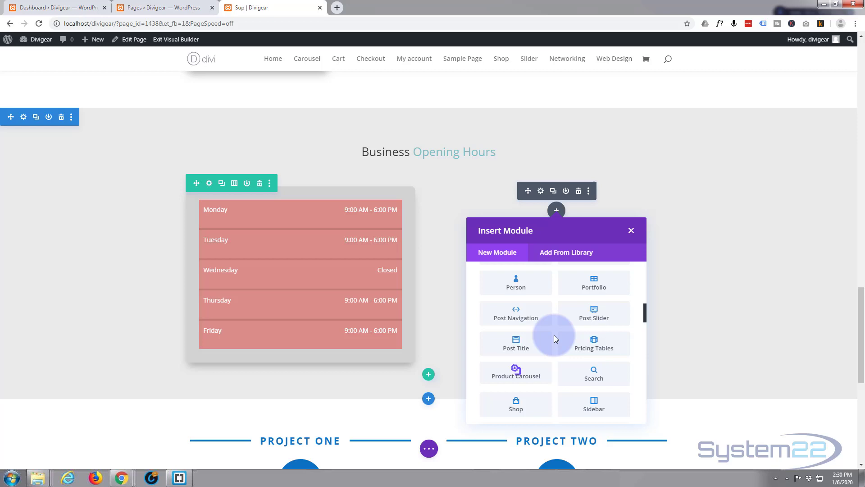
{"action": "scroll", "coordinate": [554, 336], "scroll_direction": "down", "scroll_amount": 10}
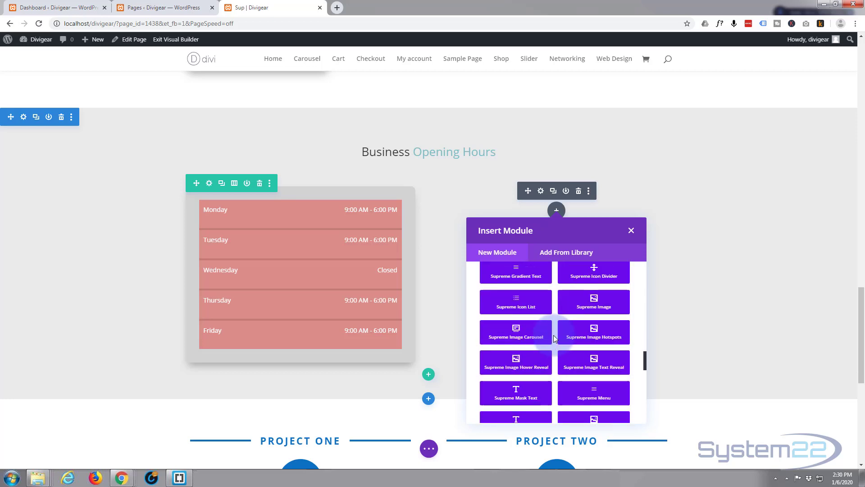
{"action": "scroll", "coordinate": [553, 337], "scroll_direction": "down", "scroll_amount": 5}
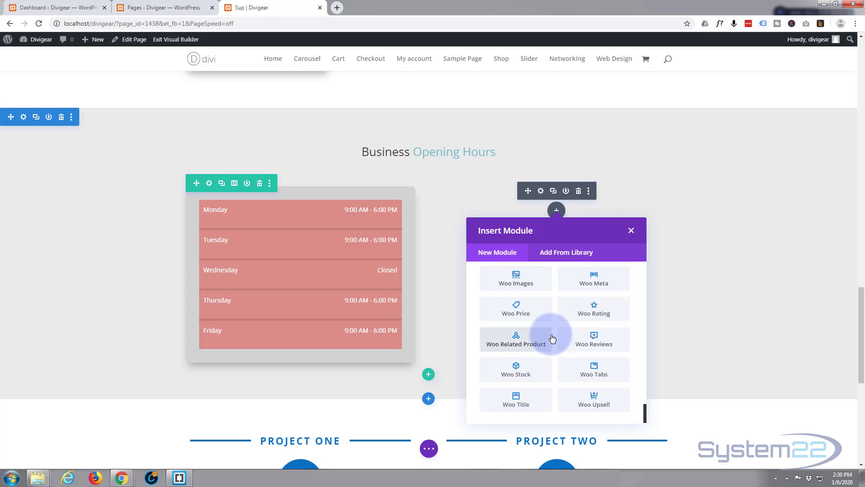
{"action": "scroll", "coordinate": [553, 338], "scroll_direction": "up", "scroll_amount": 4}
{"action": "scroll", "coordinate": [552, 338], "scroll_direction": "up", "scroll_amount": 4}
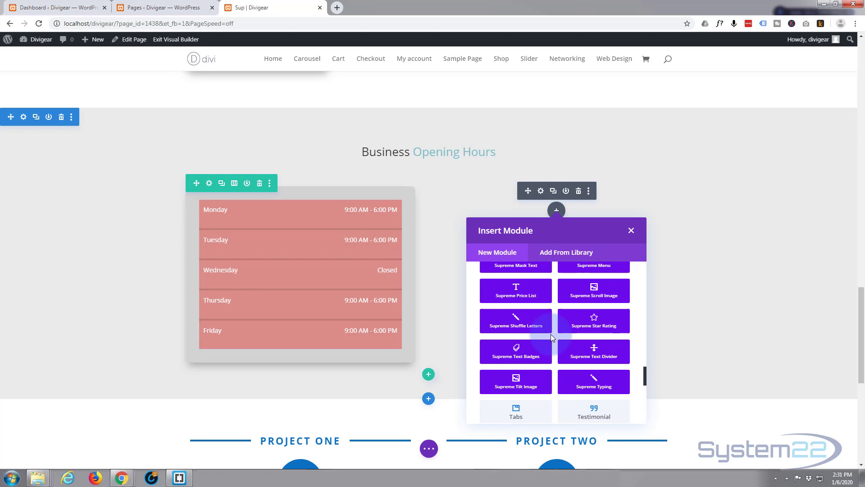
{"action": "scroll", "coordinate": [552, 337], "scroll_direction": "up", "scroll_amount": 6}
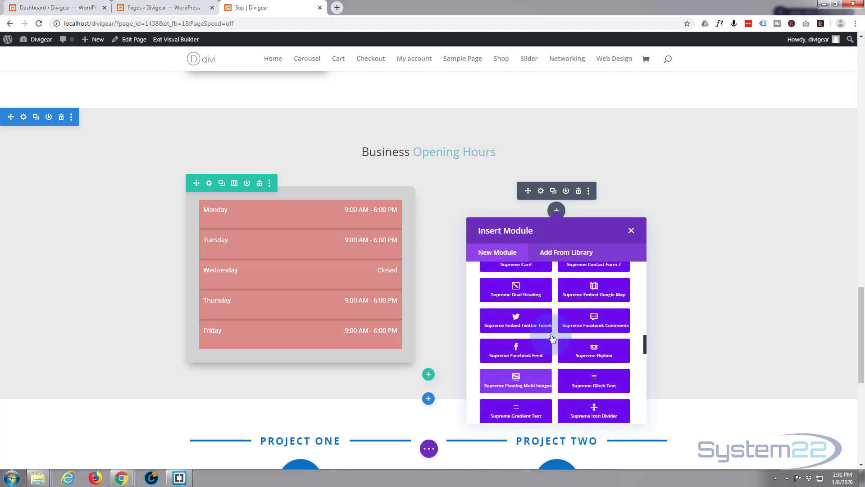
{"action": "scroll", "coordinate": [552, 338], "scroll_direction": "up", "scroll_amount": 3}
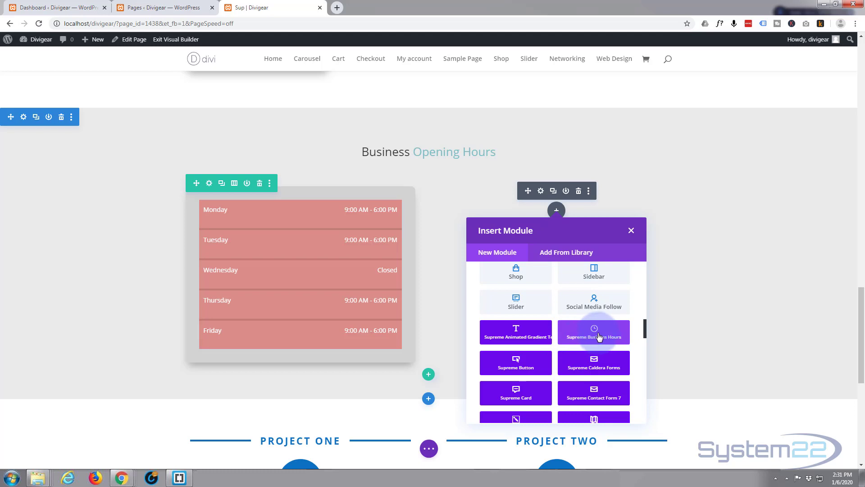
Insert the Supreme Business Hours module into the right column and move its settings panel left.
{"action": "left_click", "coordinate": [600, 337]}
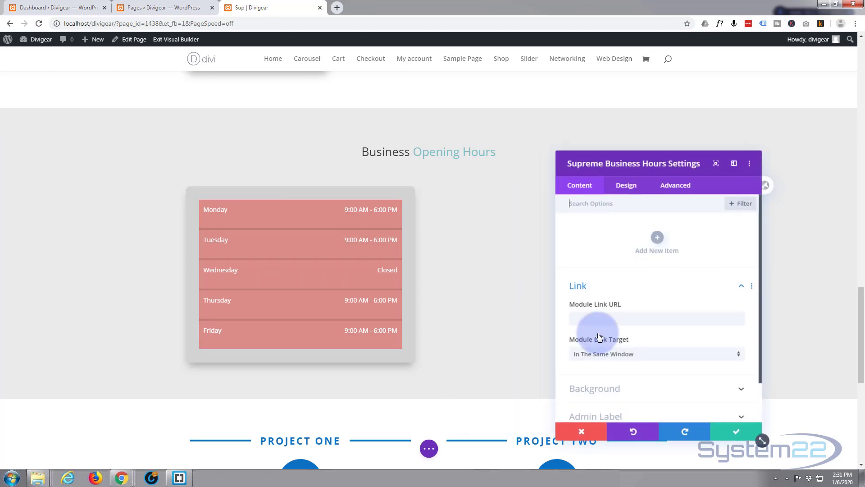
{"action": "left_click_drag", "start_coordinate": [653, 169], "coordinate": [300, 137]}
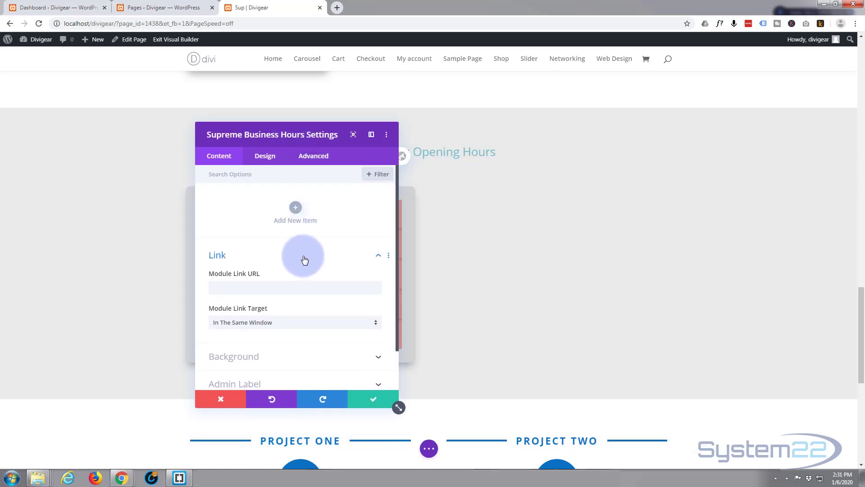
{"action": "scroll", "coordinate": [301, 261], "scroll_direction": "down", "scroll_amount": 1}
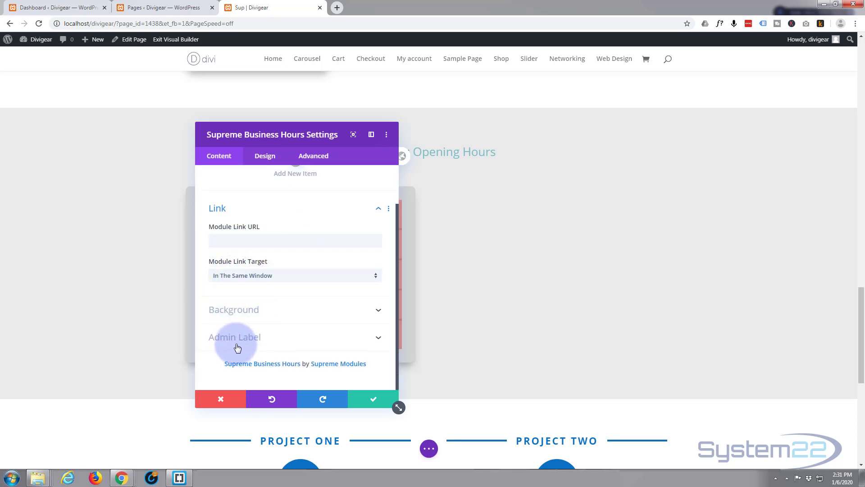
{"action": "scroll", "coordinate": [243, 342], "scroll_direction": "up", "scroll_amount": 1}
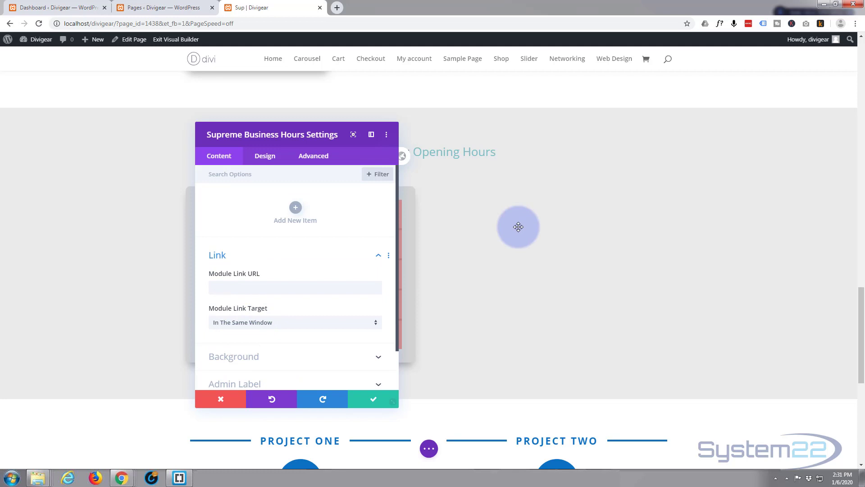
{"action": "scroll", "coordinate": [262, 290], "scroll_direction": "down", "scroll_amount": 1}
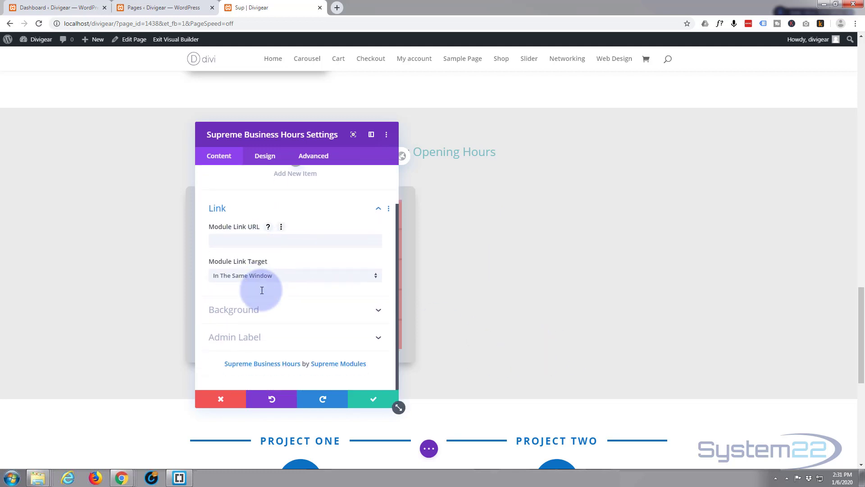
Set the module's admin label to 'Biz Hours'.
{"action": "left_click", "coordinate": [257, 338]}
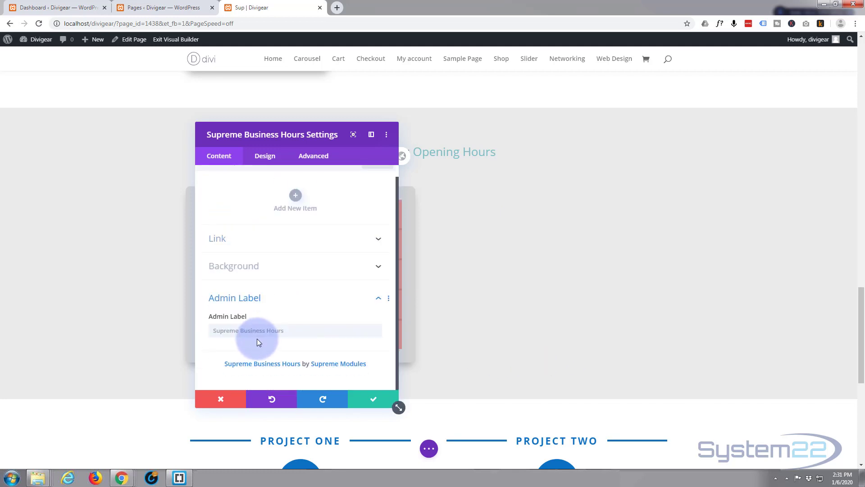
{"action": "left_click", "coordinate": [232, 329]}
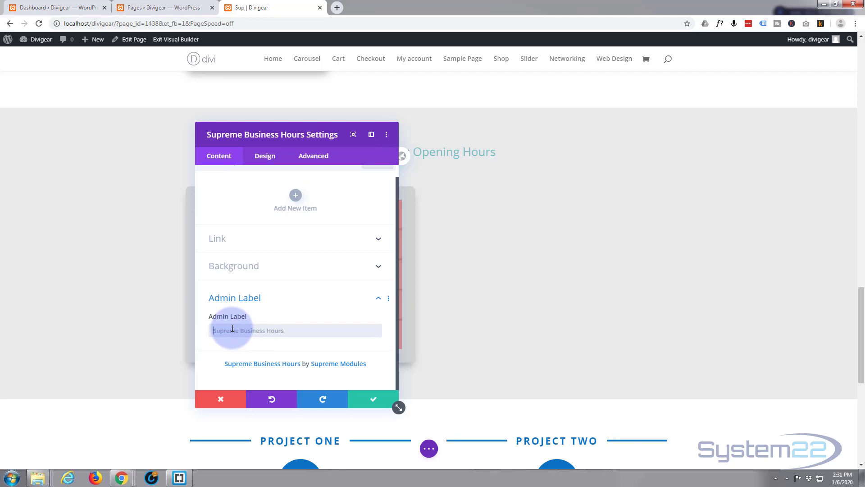
{"action": "type", "text": "Biz"}
{"action": "key", "text": "BackSpace"}
{"action": "type", "text": "Hours"}
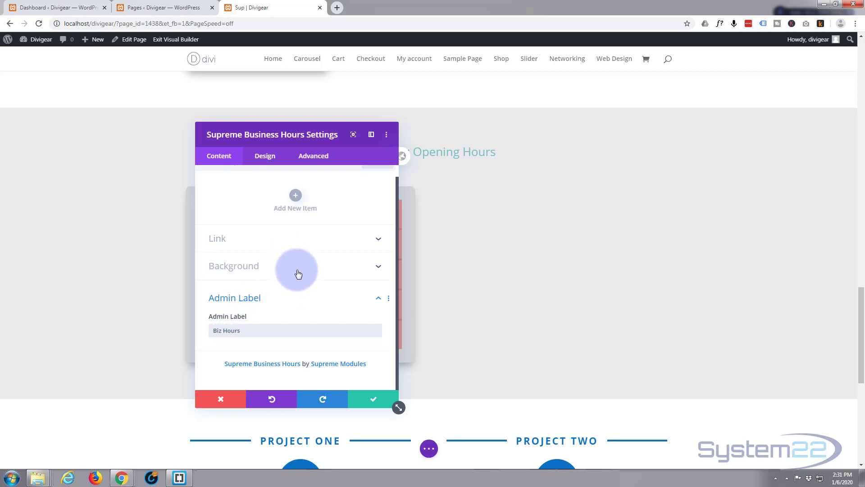
{"action": "scroll", "coordinate": [293, 266], "scroll_direction": "up", "scroll_amount": 1}
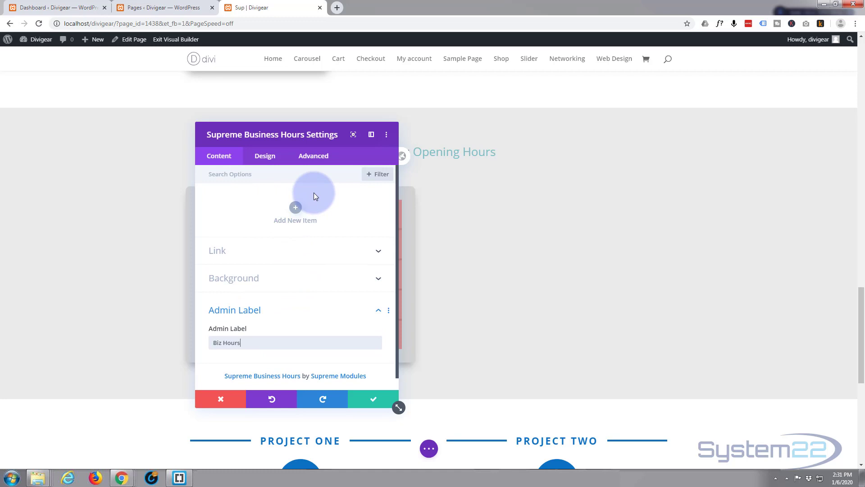
Add a first hours item, Monday 9:00 AM - 6:00 PM, and check its link options.
{"action": "left_click", "coordinate": [296, 209]}
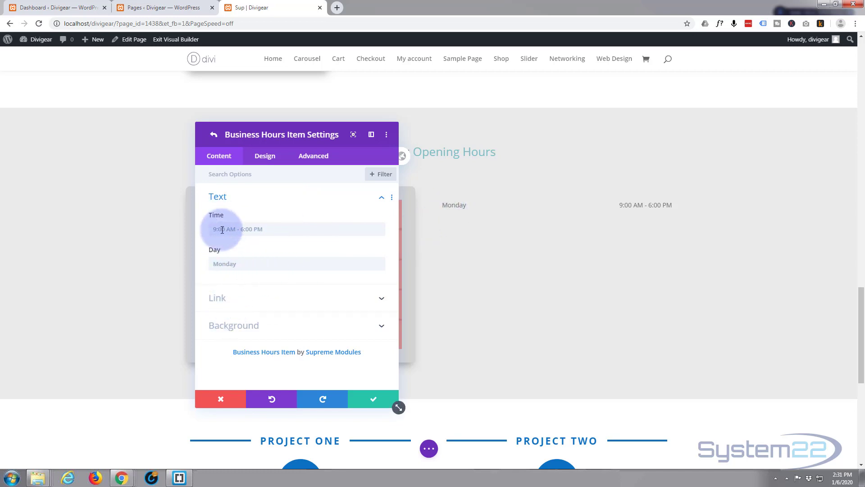
{"action": "left_click", "coordinate": [268, 230]}
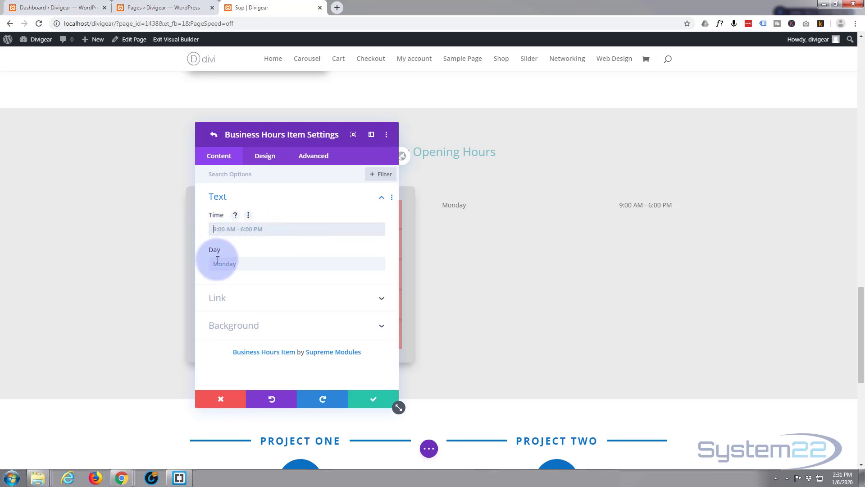
{"action": "left_click", "coordinate": [299, 301]}
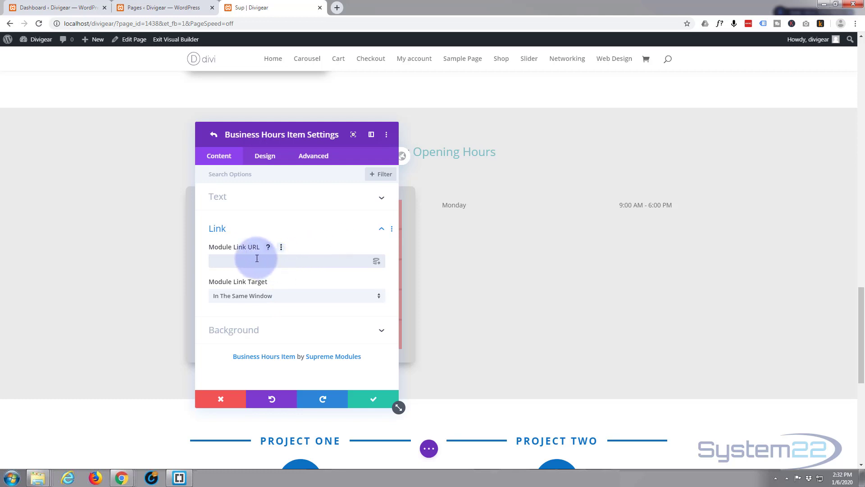
{"action": "left_click", "coordinate": [243, 231]}
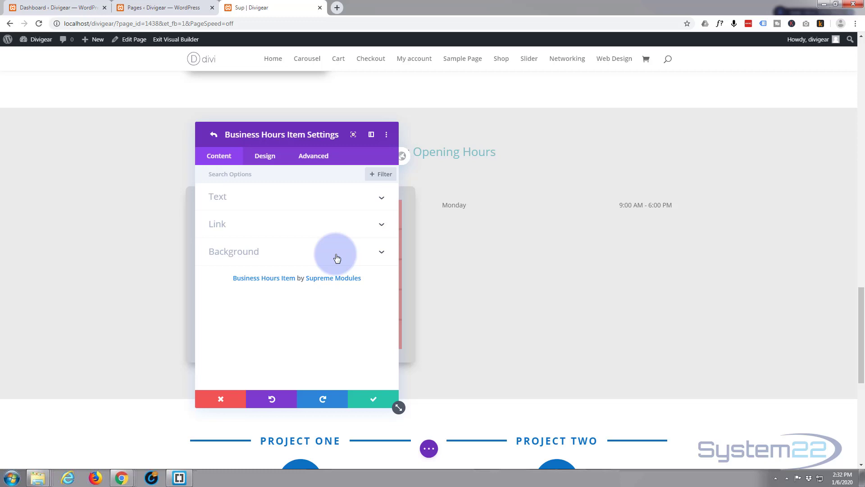
Give the Monday item a green background and a yellow #edf000 hover background.
{"action": "left_click", "coordinate": [307, 252]}
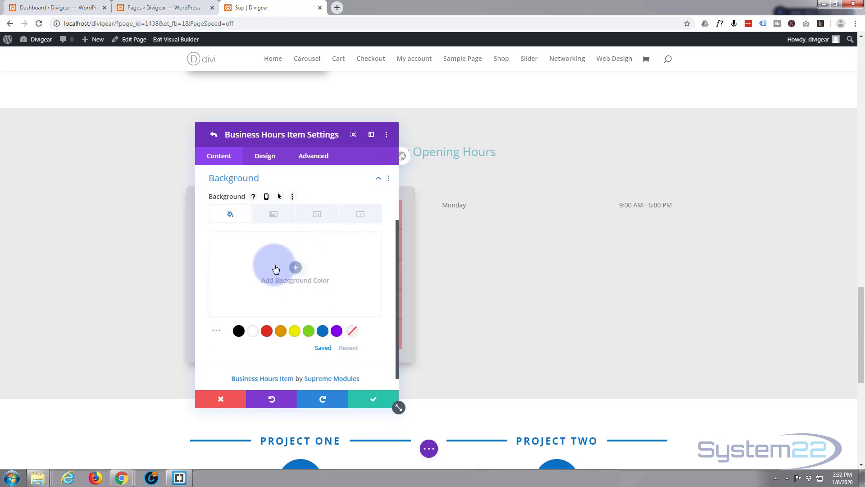
{"action": "left_click", "coordinate": [309, 332]}
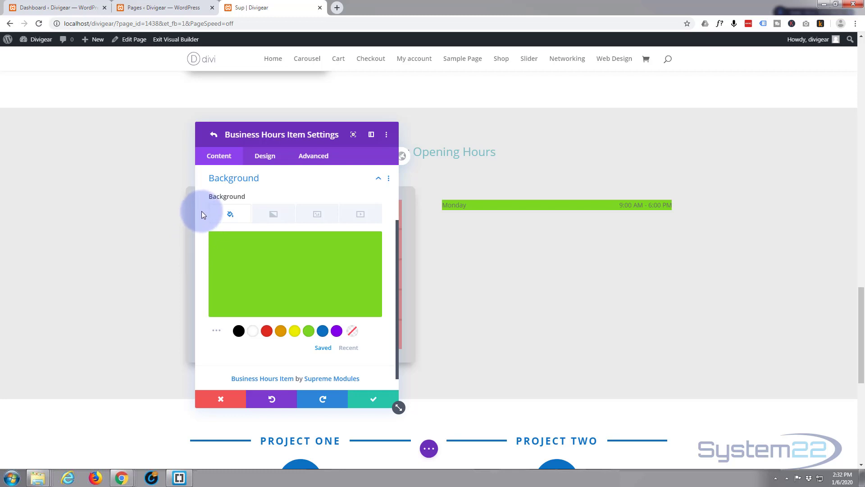
{"action": "mouse_move", "coordinate": [223, 197]}
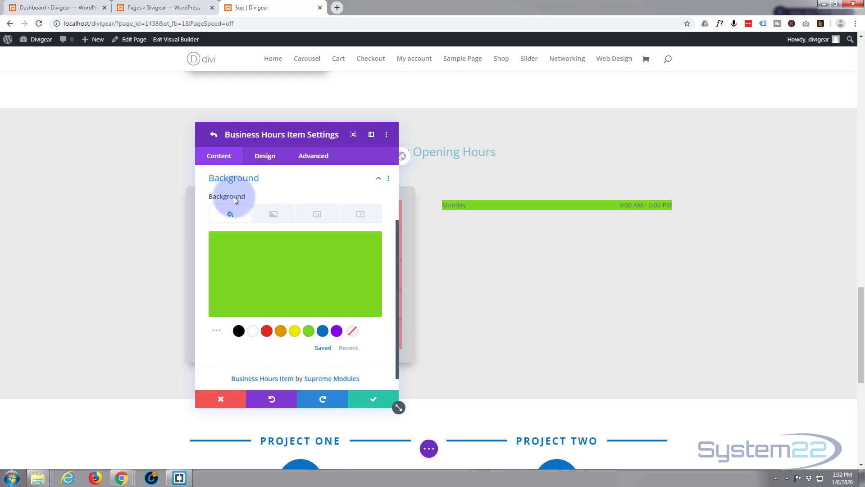
{"action": "mouse_move", "coordinate": [279, 196]}
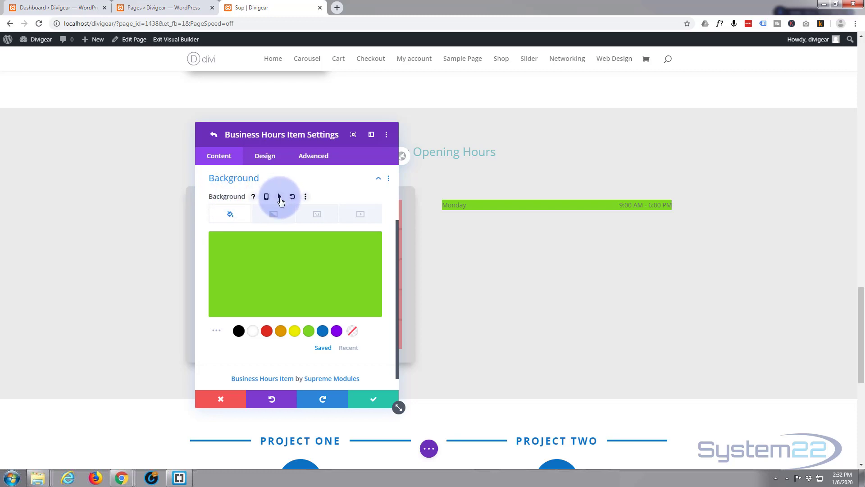
{"action": "left_click", "coordinate": [279, 196]}
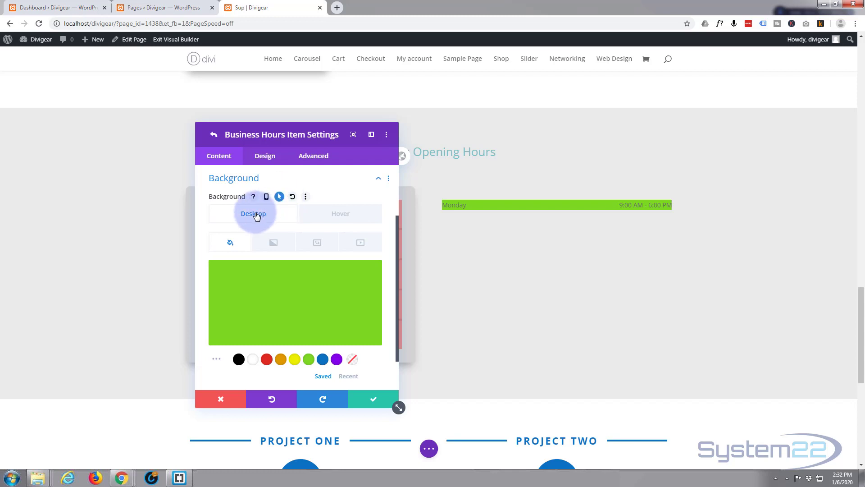
{"action": "left_click", "coordinate": [348, 215]}
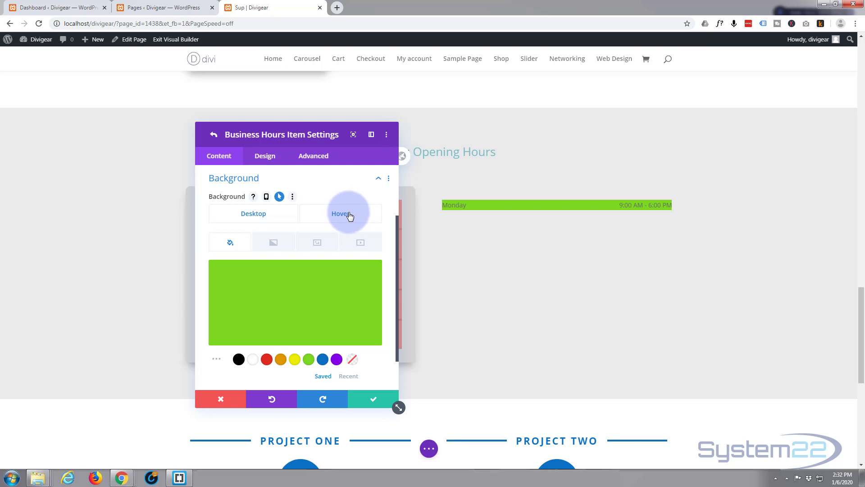
{"action": "left_click", "coordinate": [295, 361]}
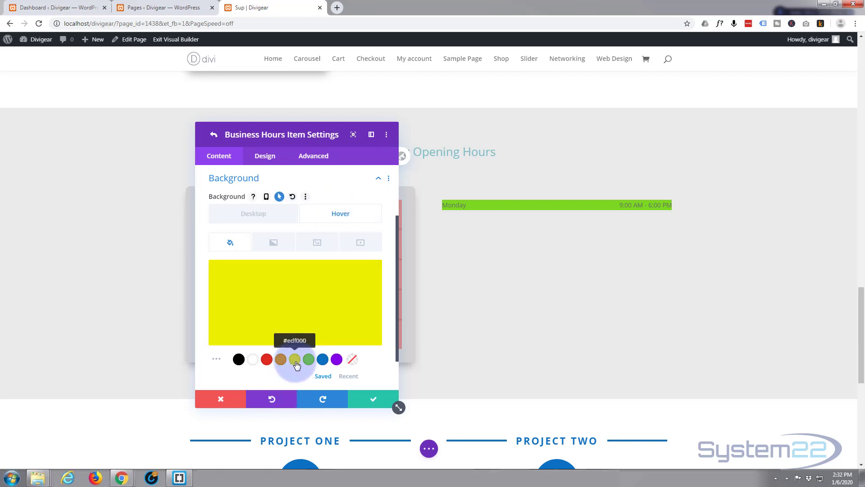
{"action": "left_click", "coordinate": [274, 244]}
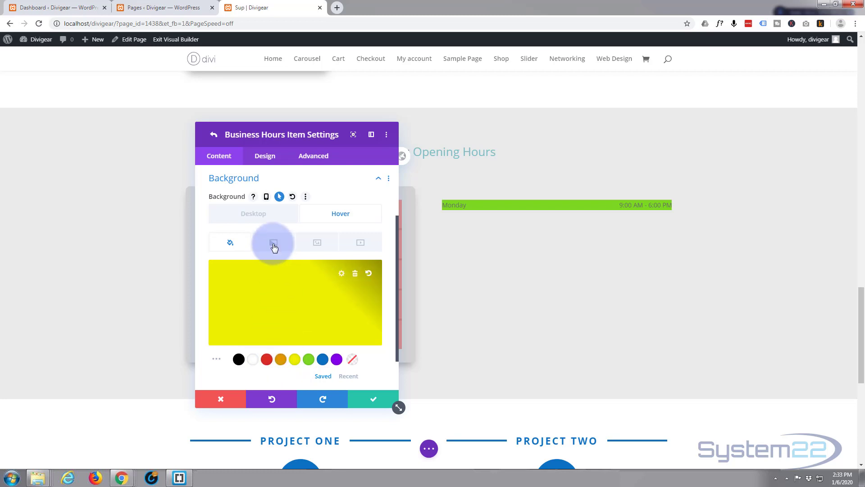
{"action": "left_click", "coordinate": [333, 182]}
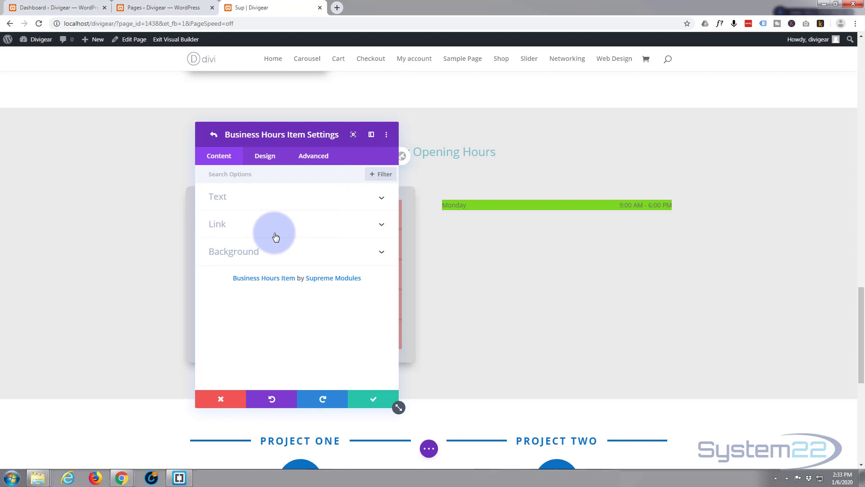
Style the Monday item's text white and uppercase with a 3em line height.
{"action": "left_click", "coordinate": [272, 159]}
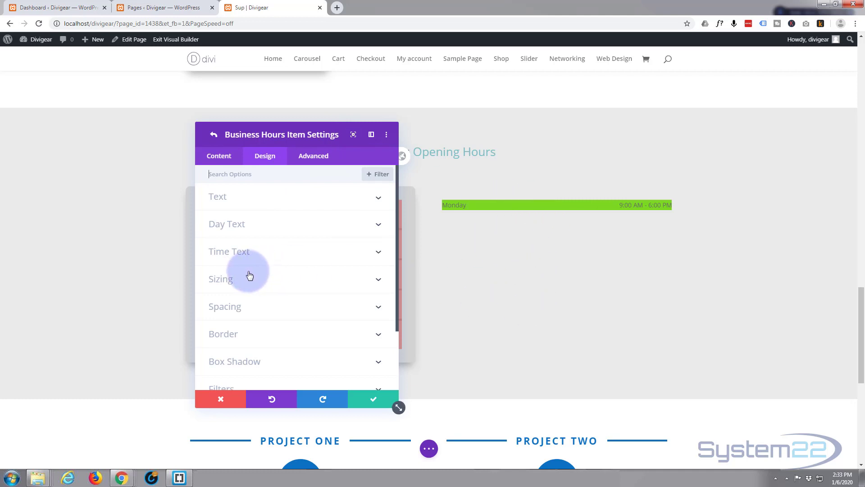
{"action": "left_click", "coordinate": [296, 207]}
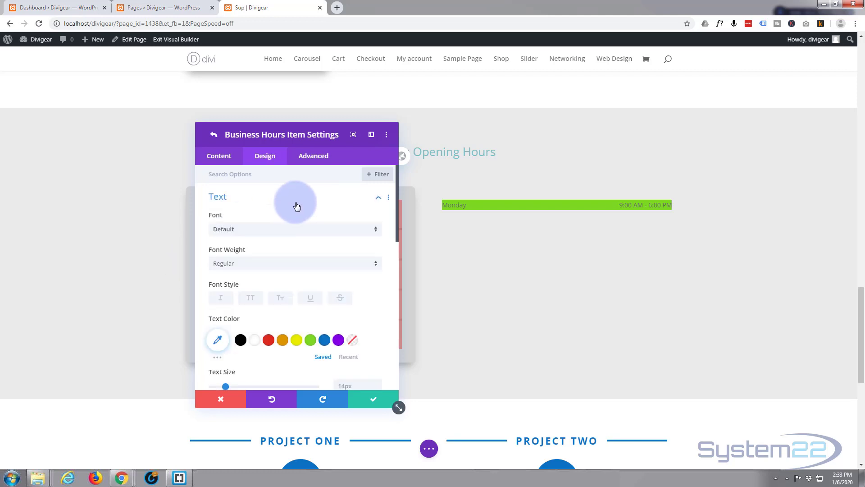
{"action": "left_click", "coordinate": [255, 342]}
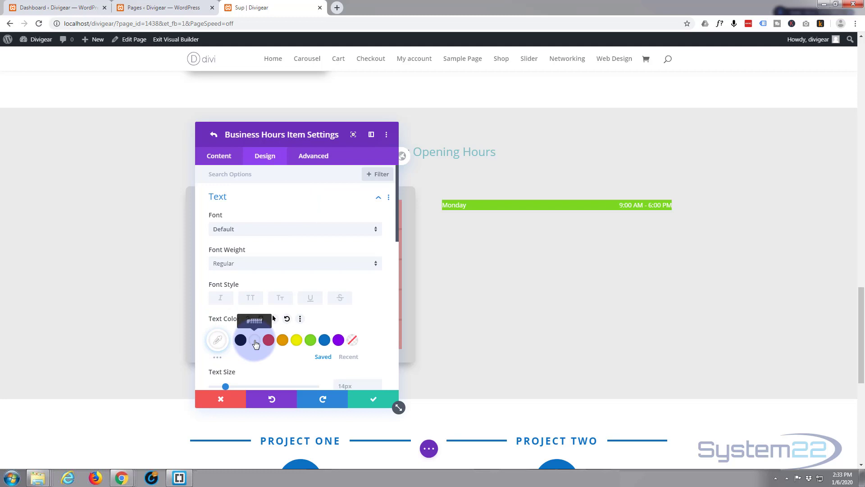
{"action": "scroll", "coordinate": [279, 318], "scroll_direction": "down", "scroll_amount": 1}
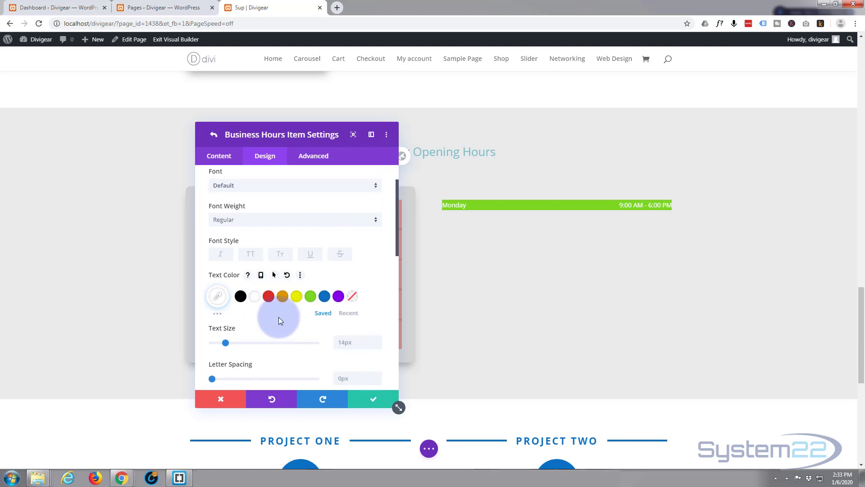
{"action": "left_click", "coordinate": [259, 256]}
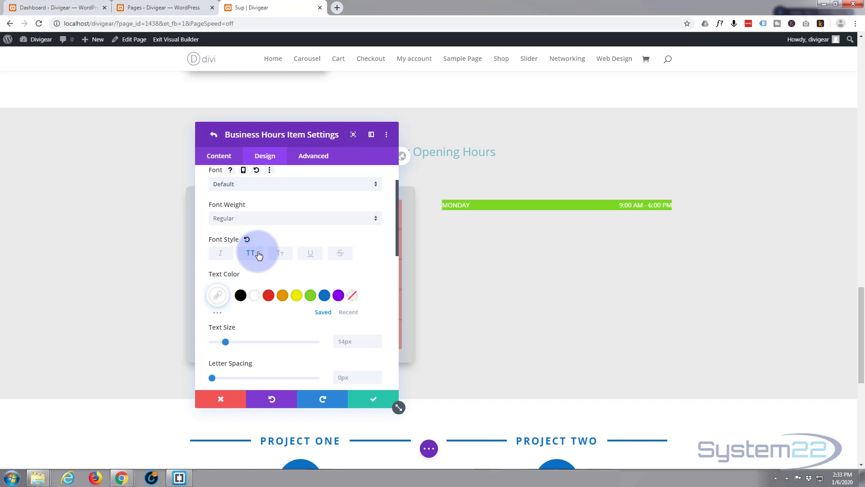
{"action": "scroll", "coordinate": [274, 295], "scroll_direction": "down", "scroll_amount": 2}
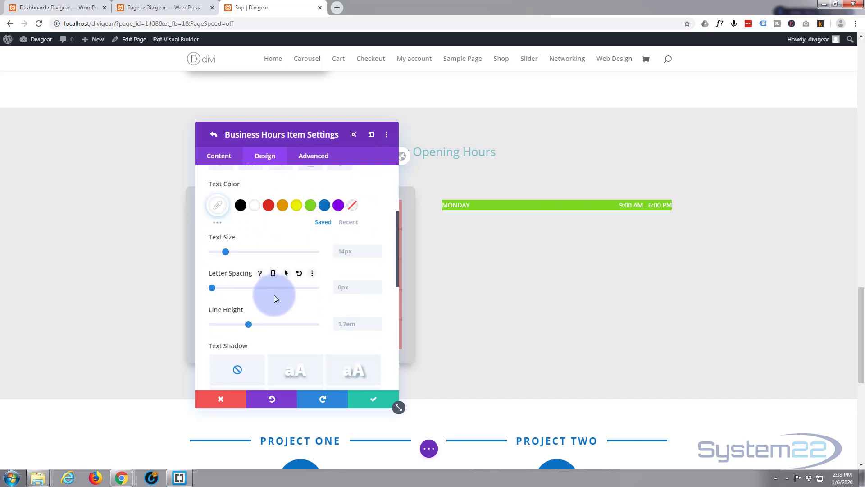
{"action": "scroll", "coordinate": [274, 294], "scroll_direction": "down", "scroll_amount": 1}
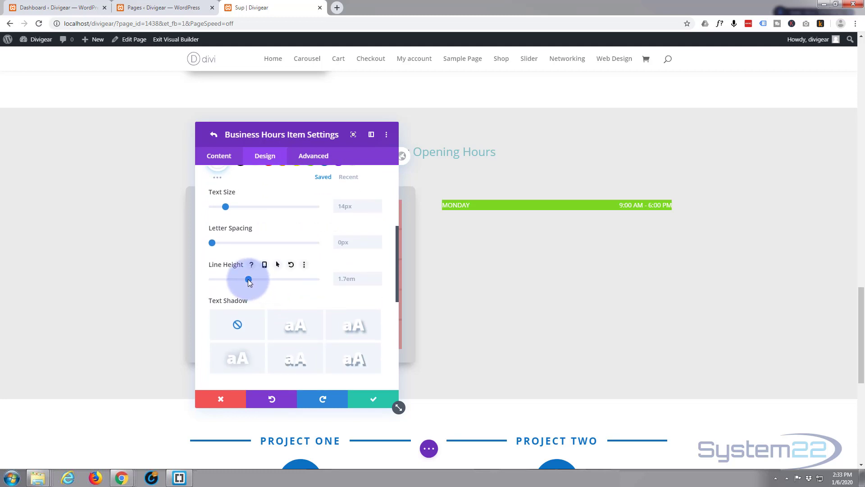
{"action": "left_click_drag", "start_coordinate": [248, 279], "coordinate": [319, 289]}
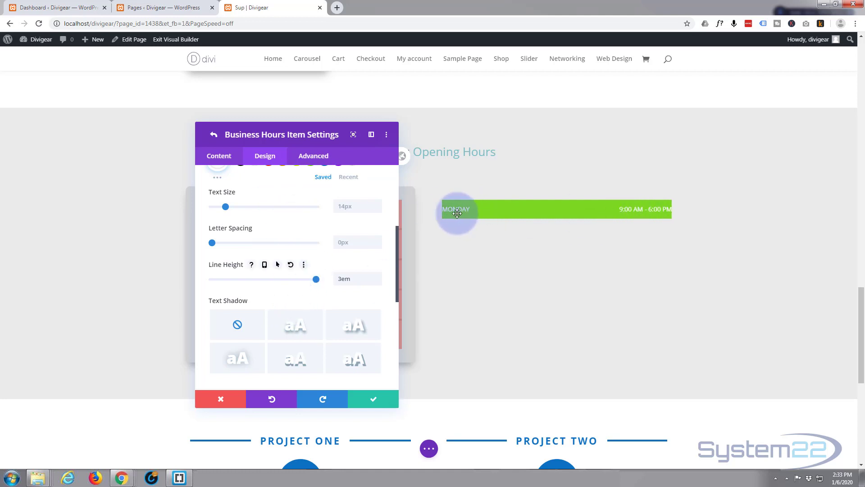
Give the Monday item 20px padding on both left and right sides.
{"action": "scroll", "coordinate": [275, 225], "scroll_direction": "down", "scroll_amount": 4}
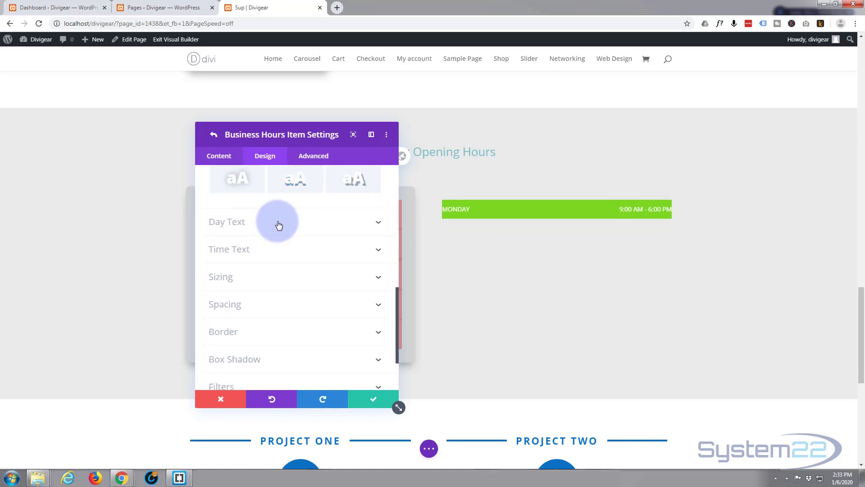
{"action": "left_click", "coordinate": [261, 311]}
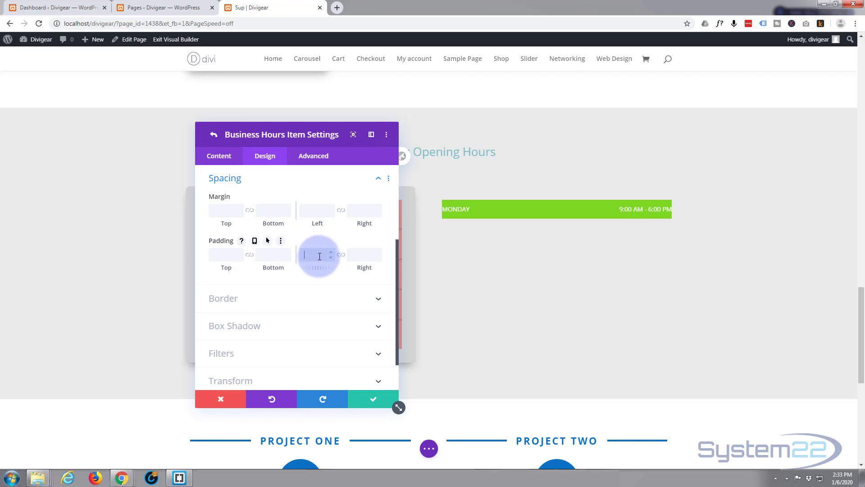
{"action": "type", "text": "20px"}
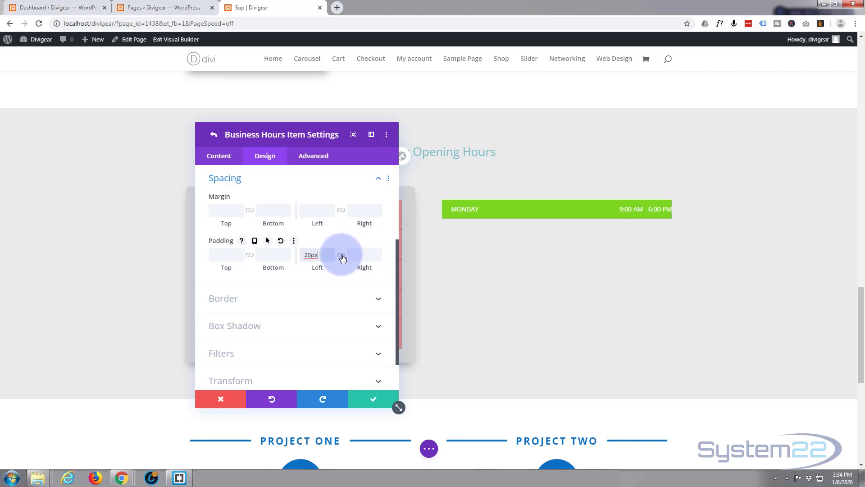
{"action": "left_click", "coordinate": [342, 256]}
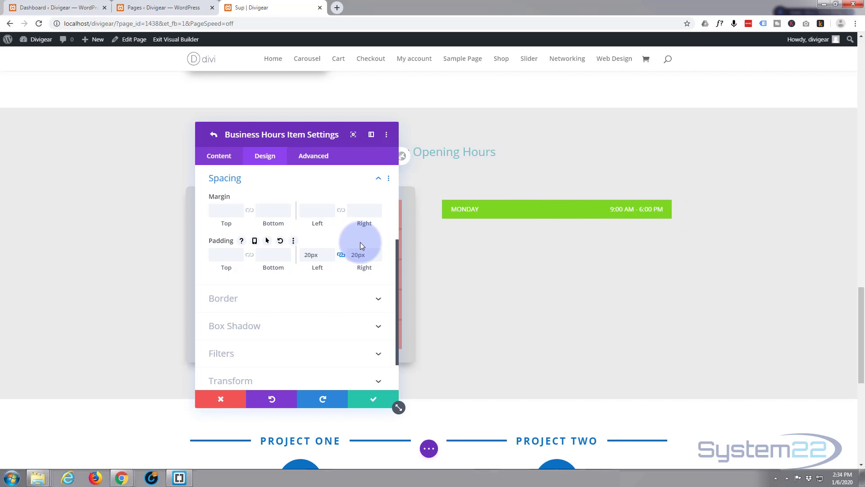
{"action": "scroll", "coordinate": [320, 252], "scroll_direction": "down", "scroll_amount": 1}
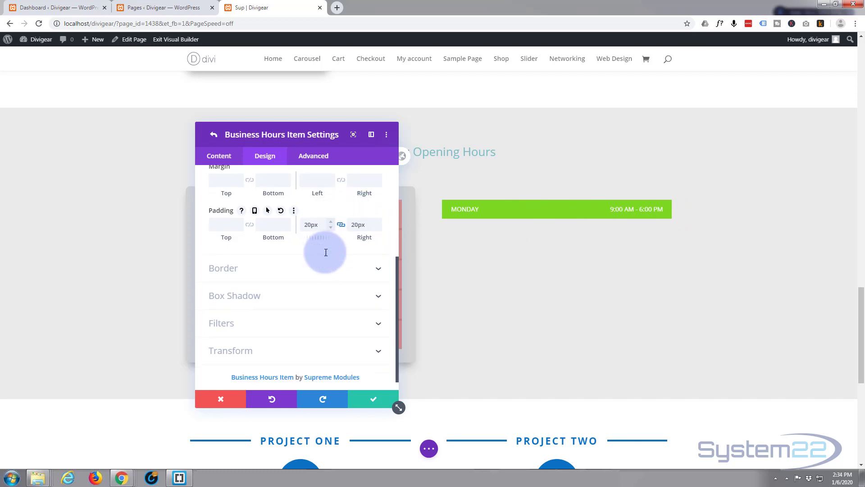
{"action": "scroll", "coordinate": [326, 252], "scroll_direction": "down", "scroll_amount": 1}
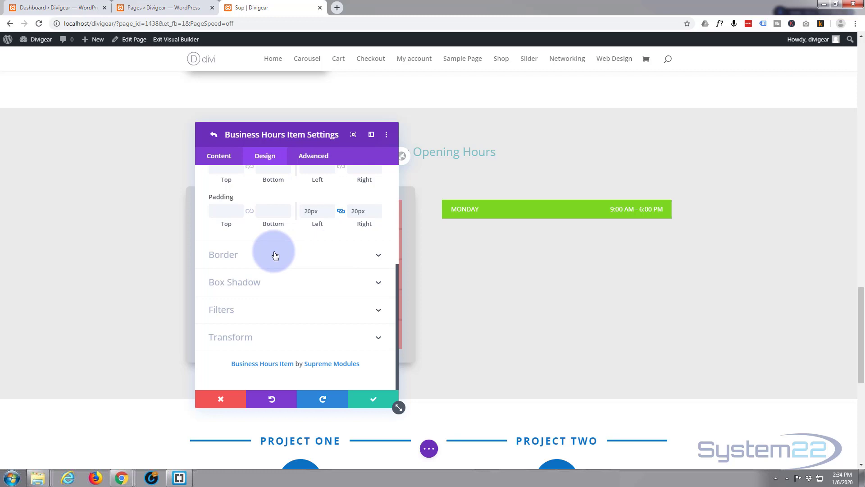
{"action": "left_click_drag", "start_coordinate": [214, 155], "coordinate": [324, 145]}
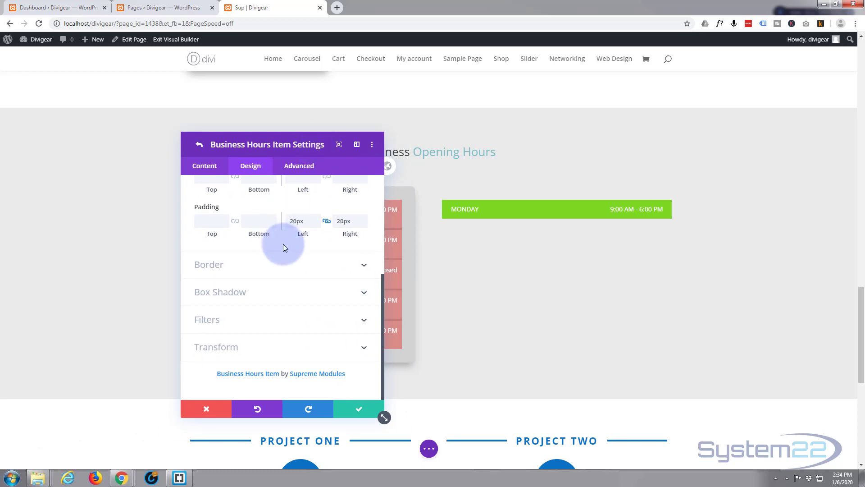
{"action": "scroll", "coordinate": [264, 340], "scroll_direction": "up", "scroll_amount": 3}
{"action": "scroll", "coordinate": [265, 338], "scroll_direction": "up", "scroll_amount": 2}
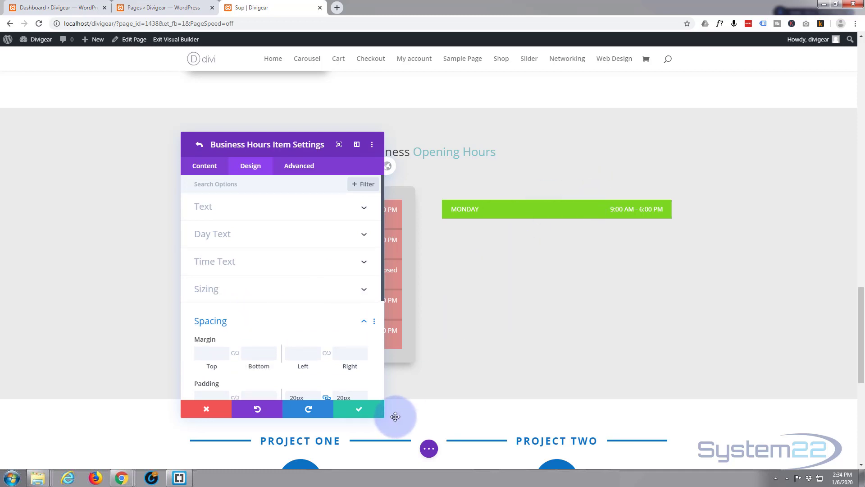
Save the Monday item and duplicate it into a Tuesday item.
{"action": "left_click", "coordinate": [360, 411]}
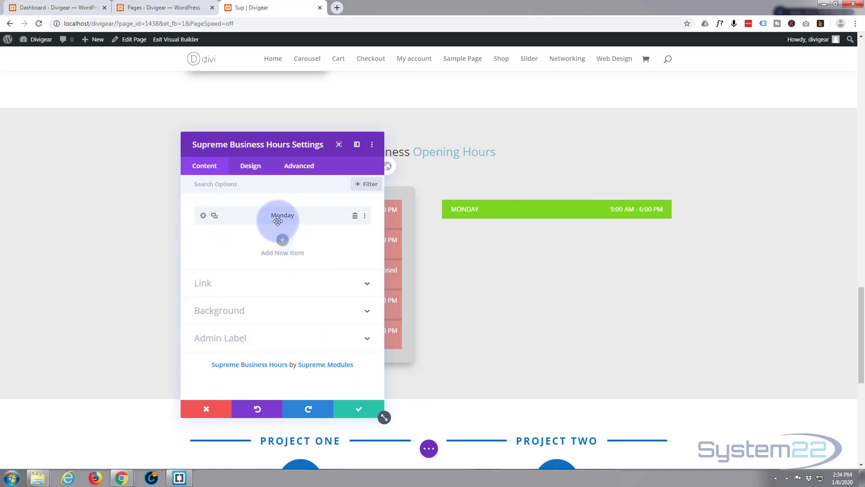
{"action": "left_click", "coordinate": [214, 217]}
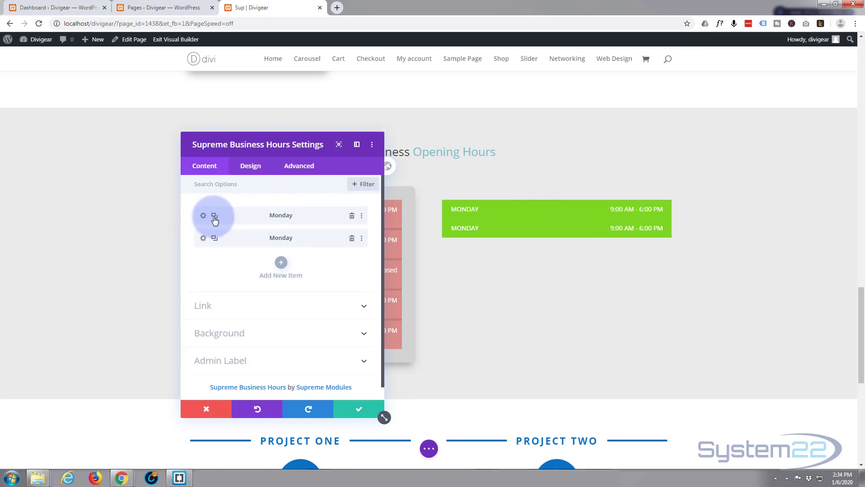
{"action": "left_click", "coordinate": [204, 239]}
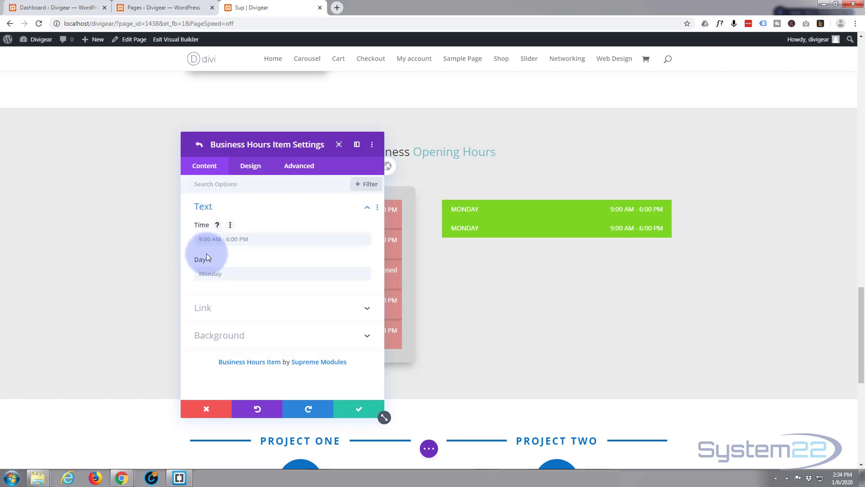
{"action": "left_click", "coordinate": [215, 273]}
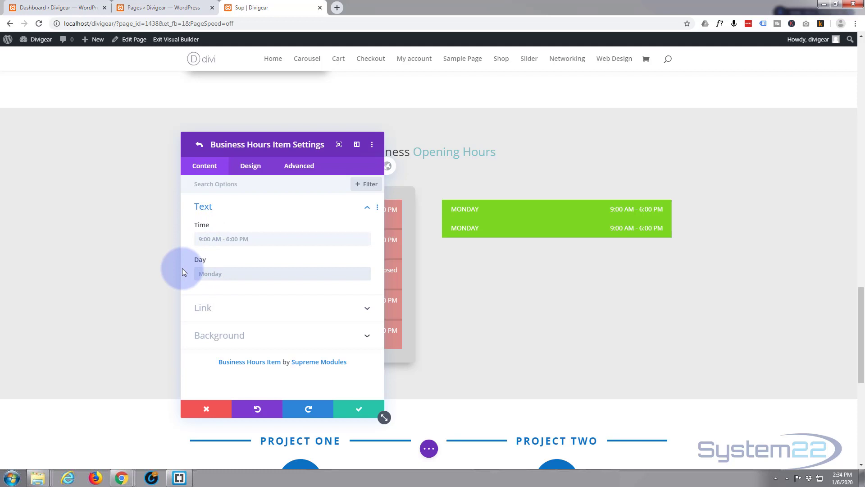
{"action": "type", "text": "Tuesday"}
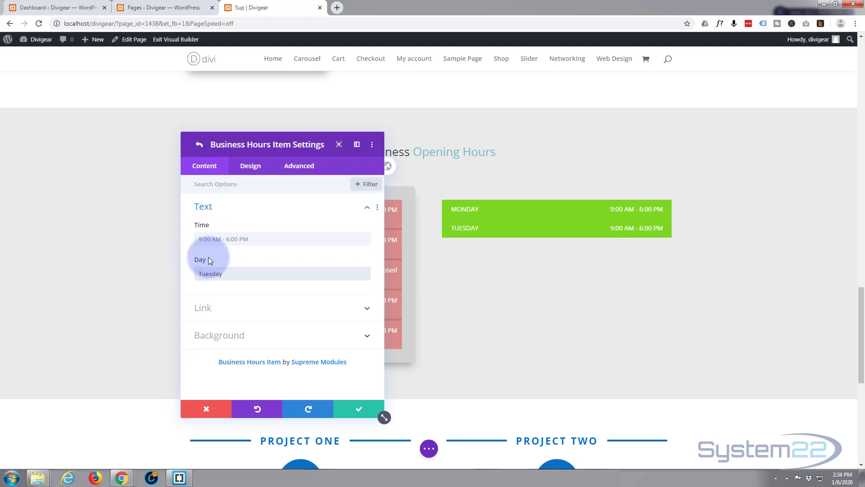
{"action": "left_click", "coordinate": [358, 409]}
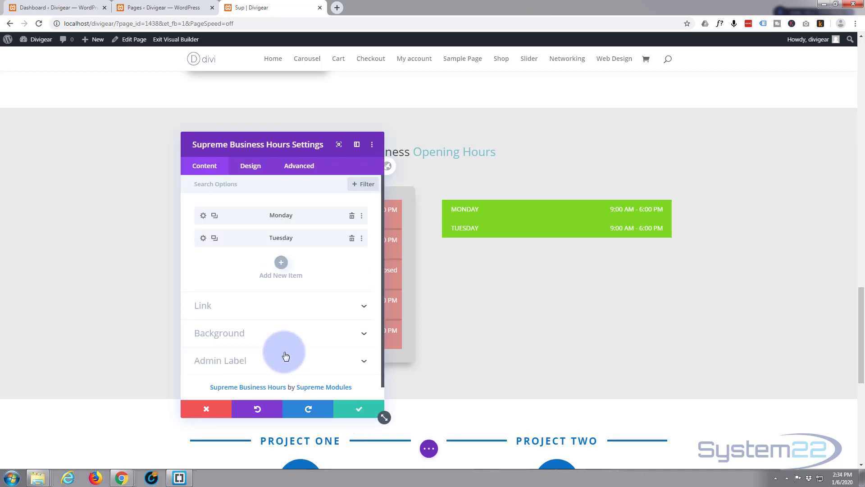
Duplicate Tuesday into a Wednesday item with its time set to Closed.
{"action": "left_click", "coordinate": [215, 241]}
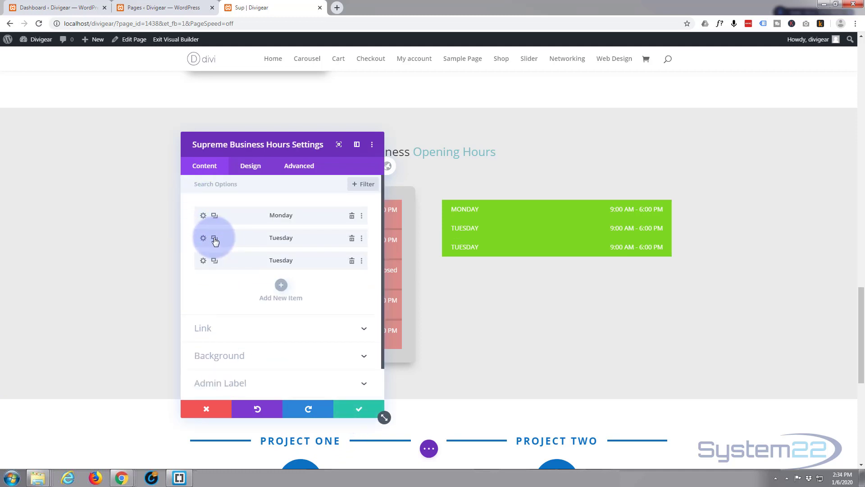
{"action": "left_click", "coordinate": [203, 262]}
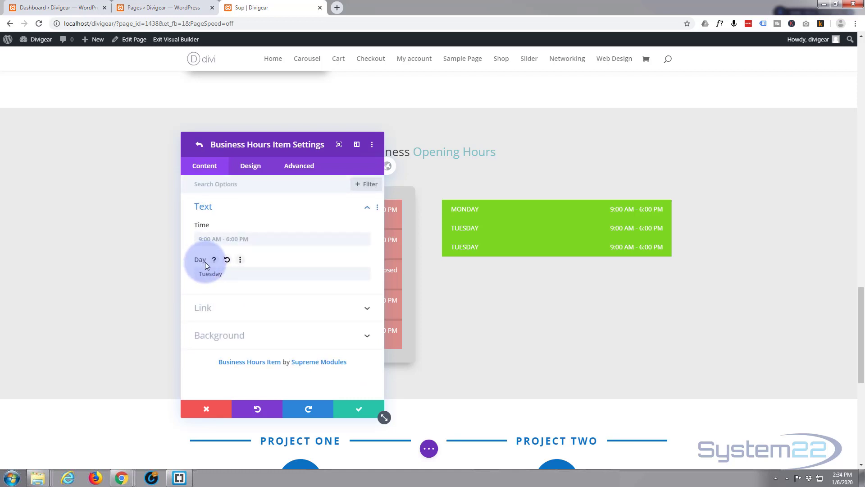
{"action": "left_click", "coordinate": [221, 271]}
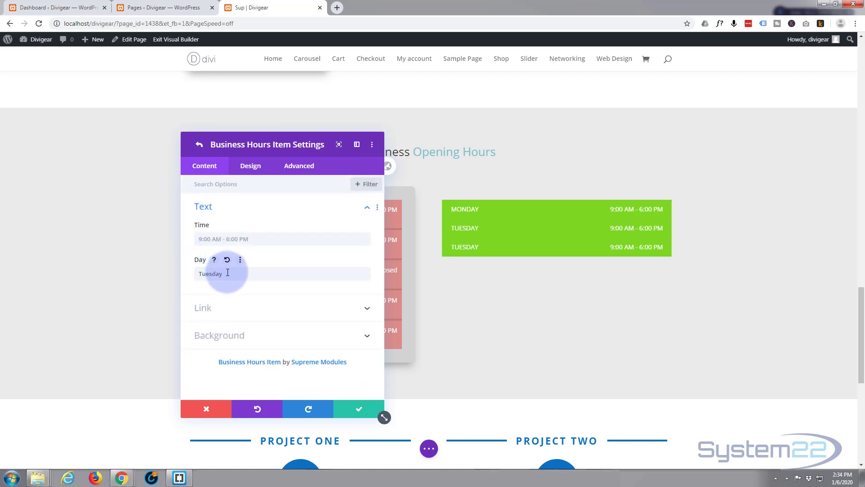
{"action": "left_click_drag", "start_coordinate": [225, 273], "coordinate": [183, 273]}
{"action": "type", "text": "Wedn"}
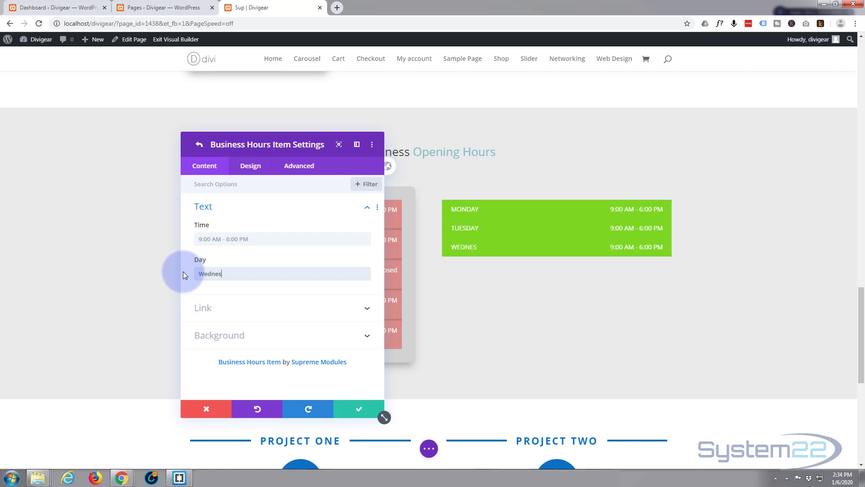
{"action": "left_click", "coordinate": [211, 233]}
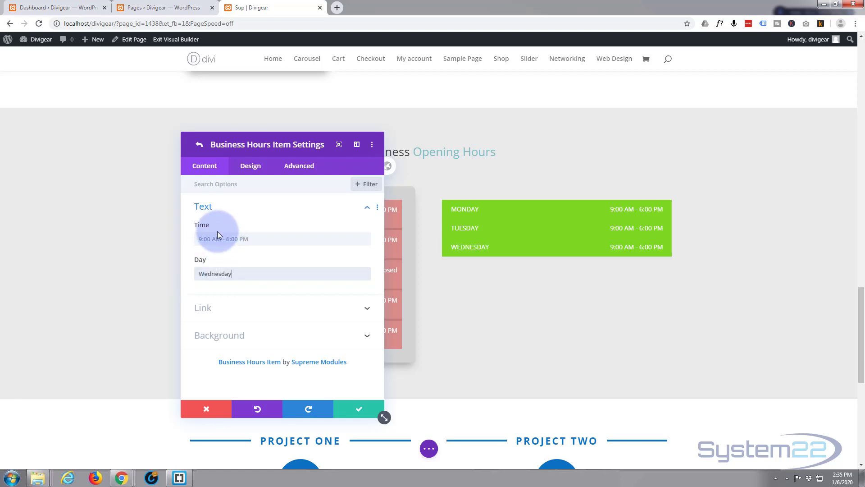
{"action": "type", "text": "C"}
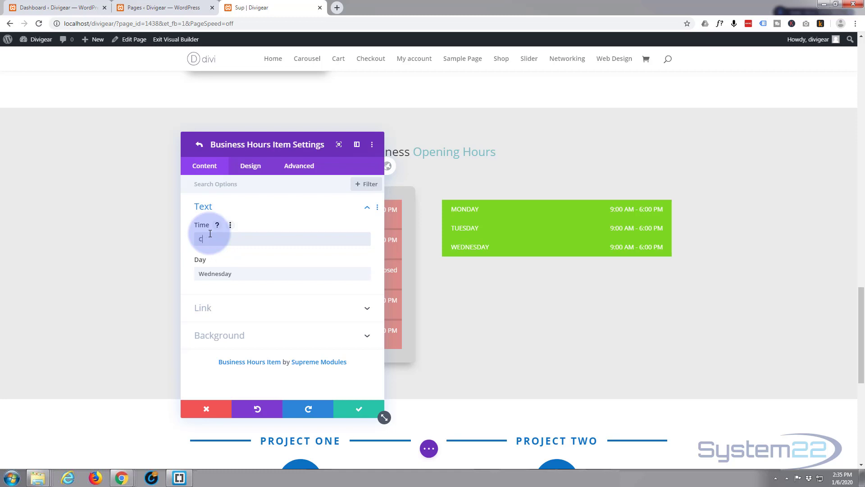
{"action": "type", "text": "losed"}
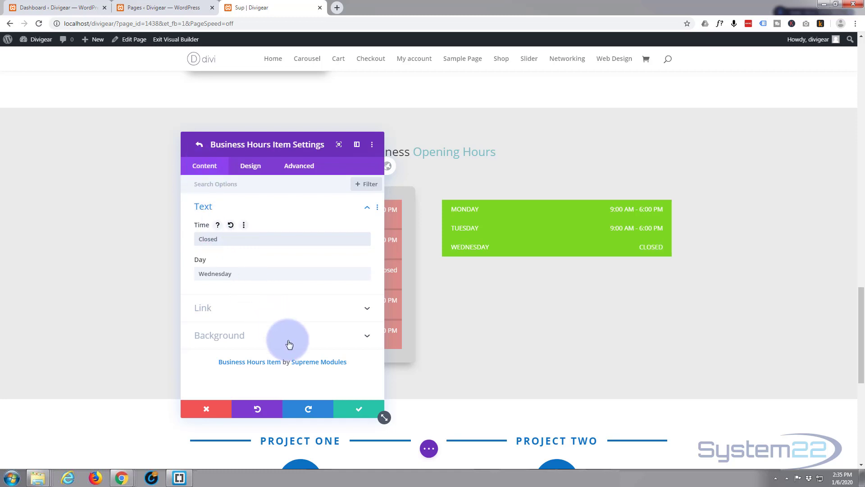
{"action": "left_click", "coordinate": [360, 410]}
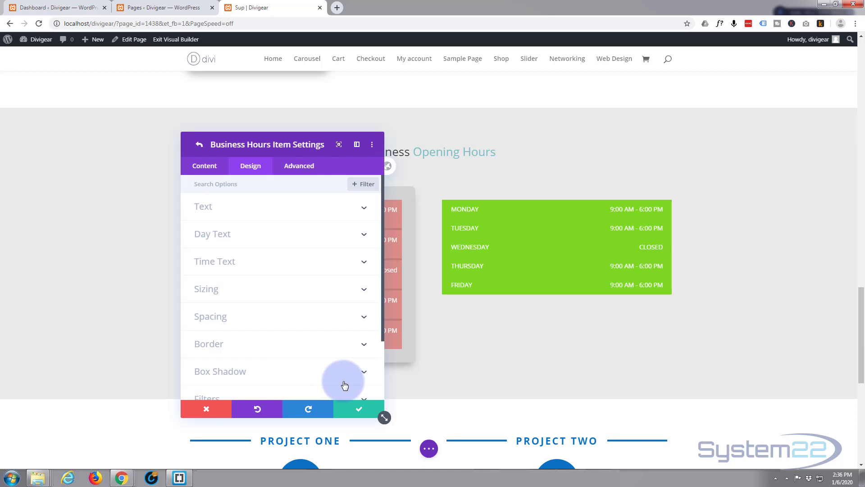
In the module's Design settings, try white solid separators, then set Separator Style back to None.
{"action": "left_click", "coordinate": [364, 410]}
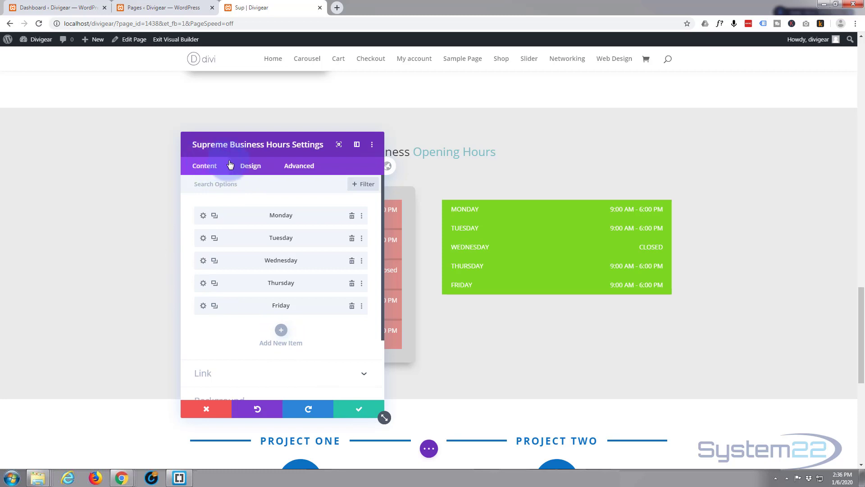
{"action": "left_click", "coordinate": [250, 166]}
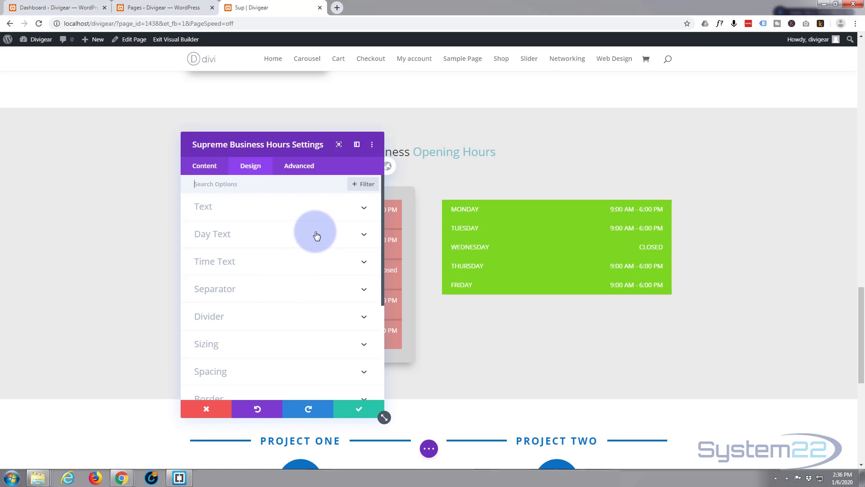
{"action": "scroll", "coordinate": [316, 222], "scroll_direction": "down", "scroll_amount": 1}
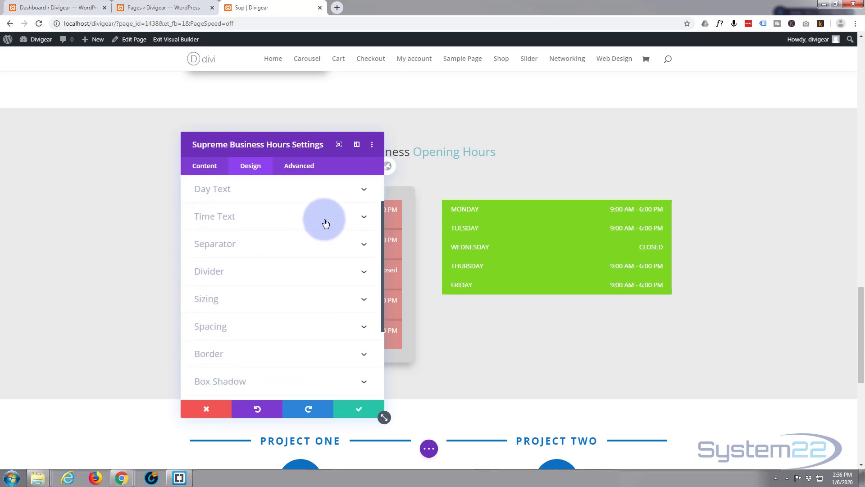
{"action": "left_click", "coordinate": [280, 245]}
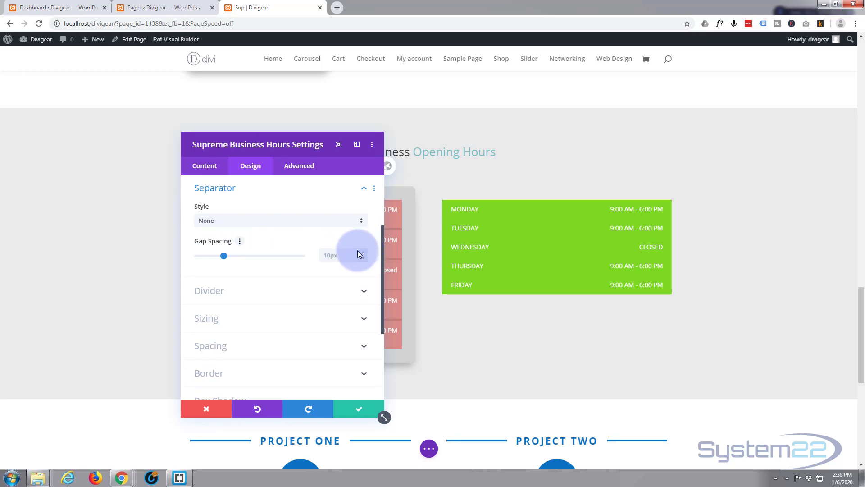
{"action": "left_click", "coordinate": [362, 222]}
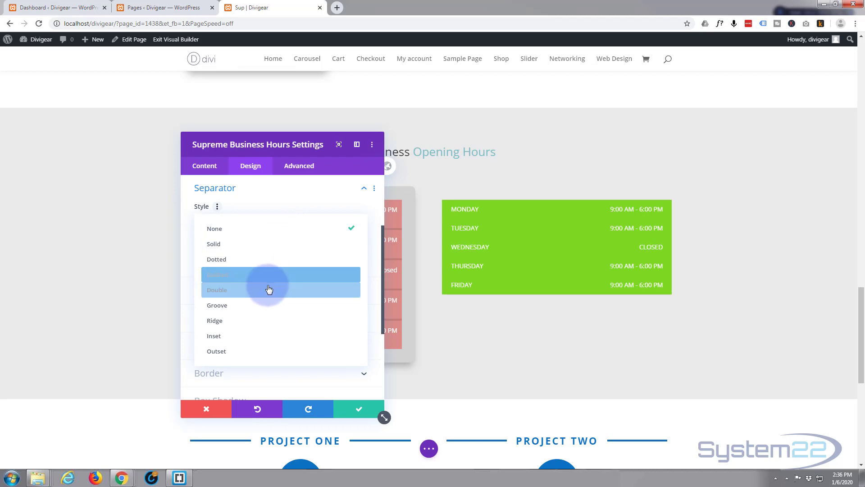
{"action": "left_click", "coordinate": [254, 251]}
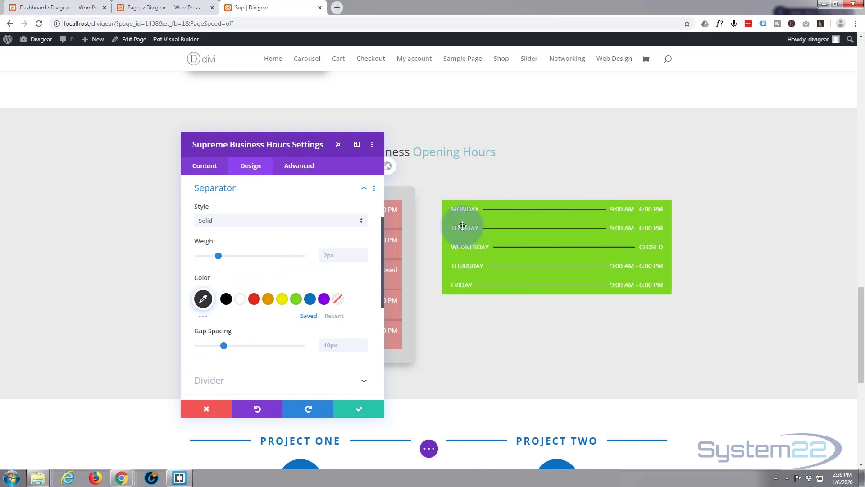
{"action": "left_click", "coordinate": [240, 299]}
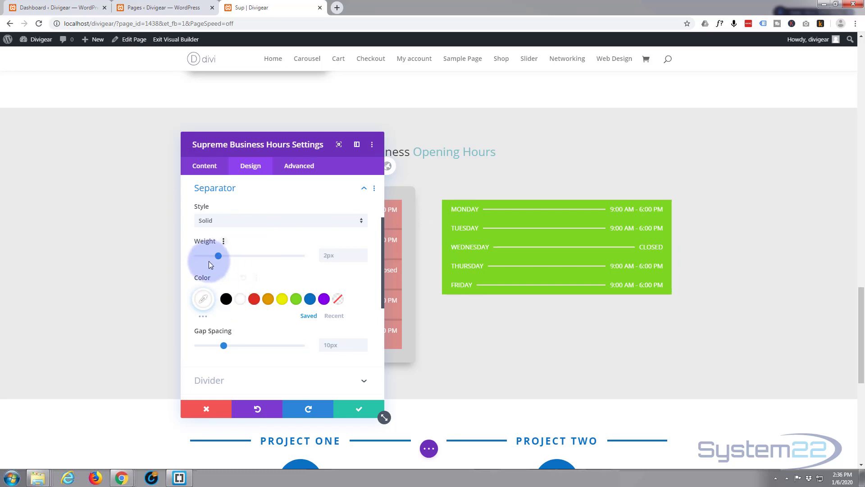
{"action": "left_click", "coordinate": [361, 220]}
{"action": "left_click", "coordinate": [298, 230]}
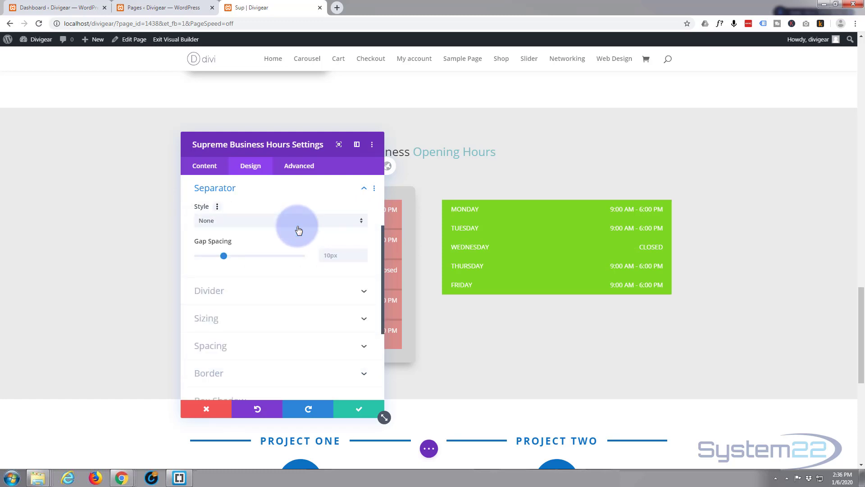
Set the module's Divider Style to Solid and raise its Weight from 1px to 4px.
{"action": "left_click", "coordinate": [299, 290]}
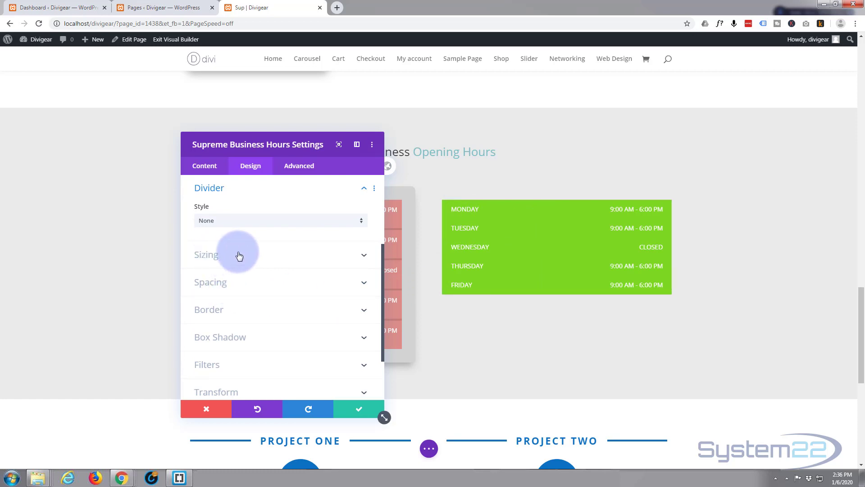
{"action": "left_click", "coordinate": [360, 221]}
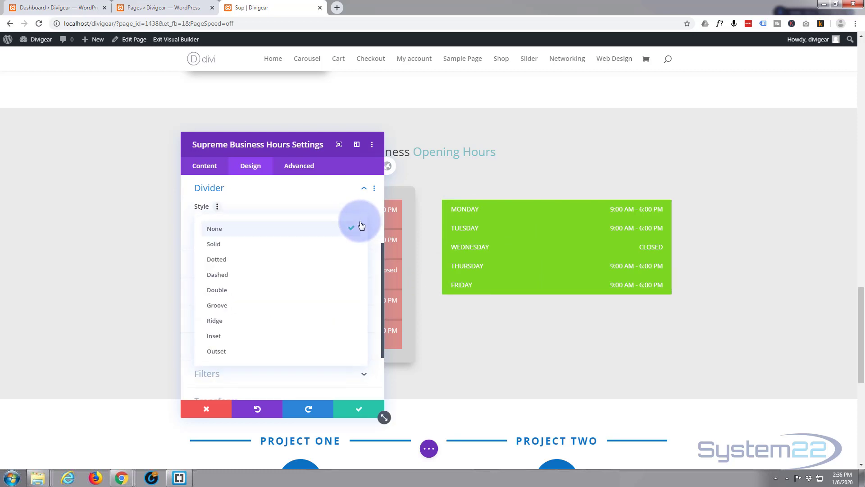
{"action": "left_click", "coordinate": [263, 247]}
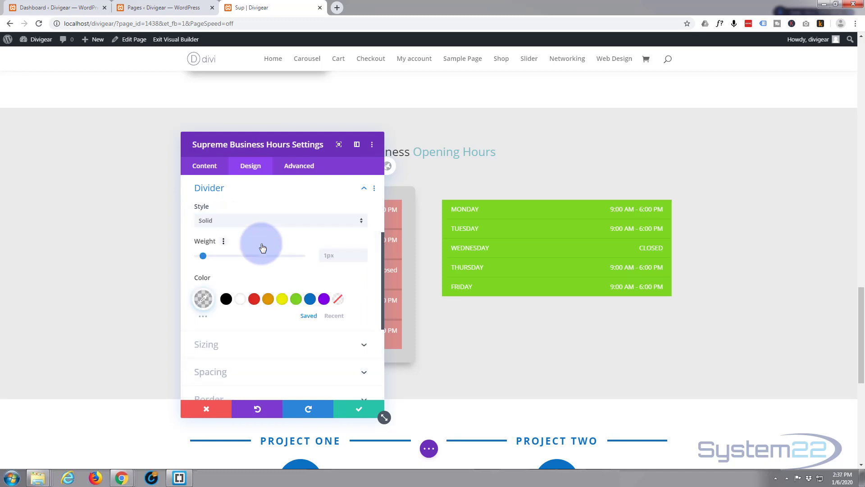
{"action": "left_click", "coordinate": [363, 253]}
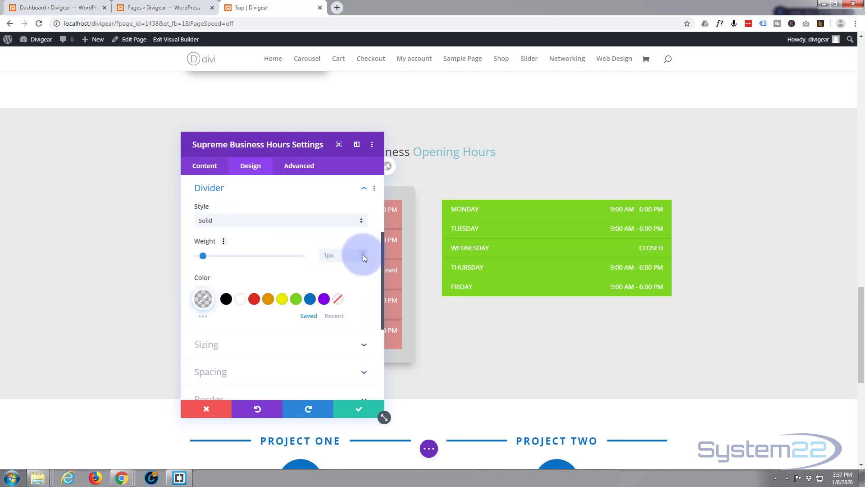
{"action": "left_click", "coordinate": [363, 253]}
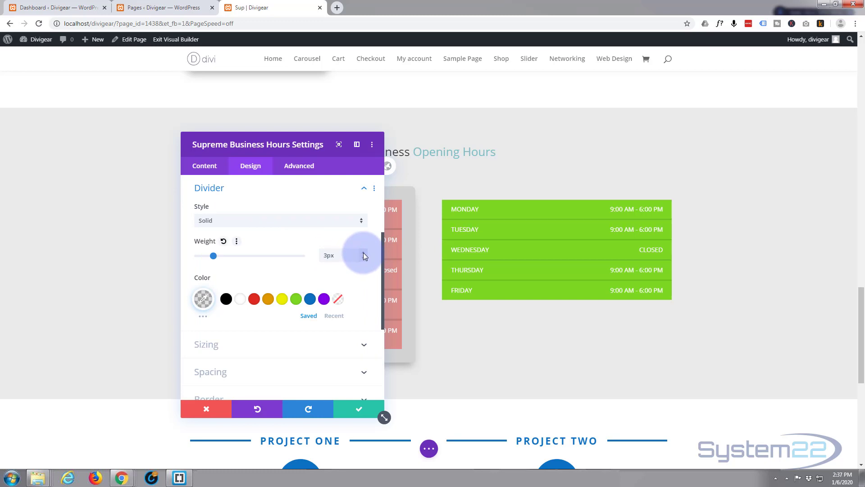
{"action": "left_click", "coordinate": [365, 255]}
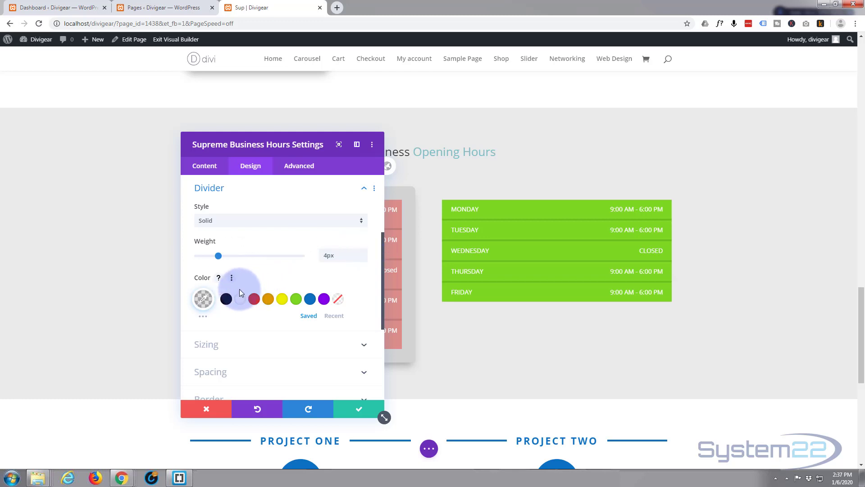
{"action": "scroll", "coordinate": [245, 284], "scroll_direction": "down", "scroll_amount": 2}
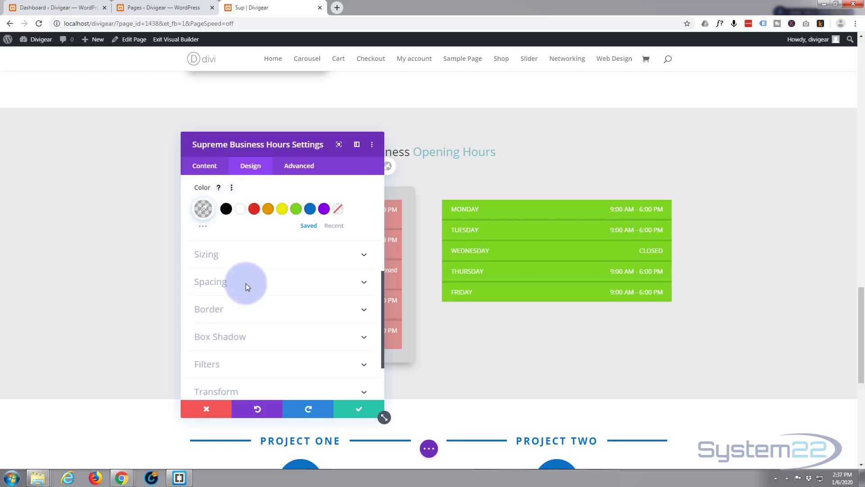
{"action": "left_click", "coordinate": [270, 258]}
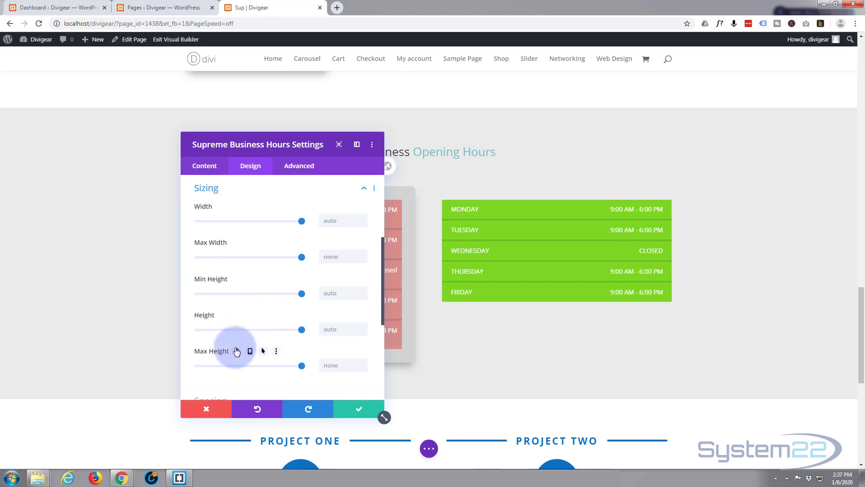
{"action": "left_click", "coordinate": [289, 294]}
{"action": "left_click_drag", "start_coordinate": [262, 293], "coordinate": [257, 293]}
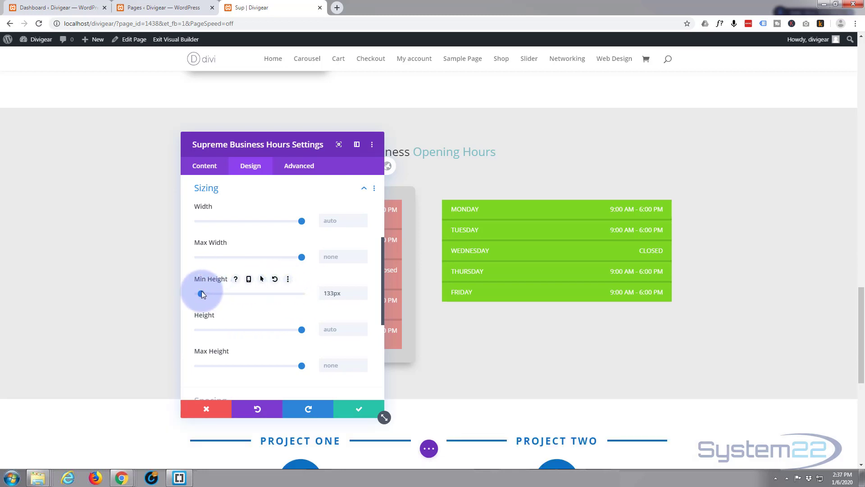
{"action": "left_click_drag", "start_coordinate": [264, 298], "coordinate": [306, 296]}
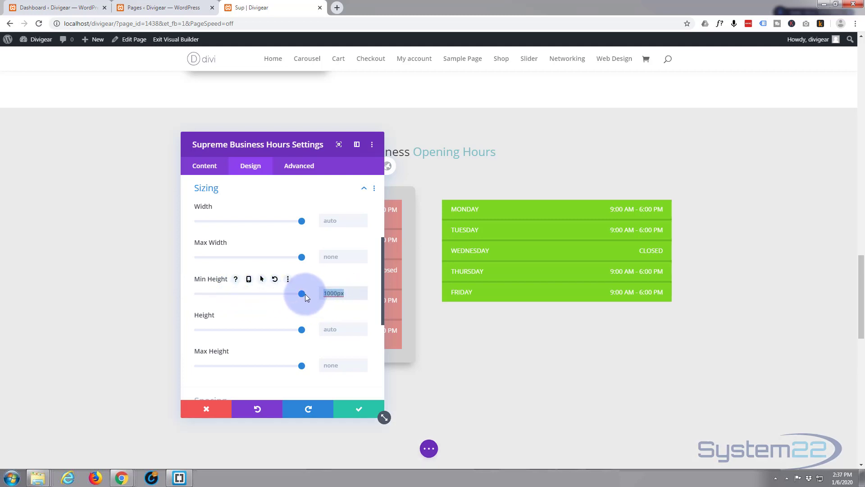
{"action": "key", "text": "BackSpace"}
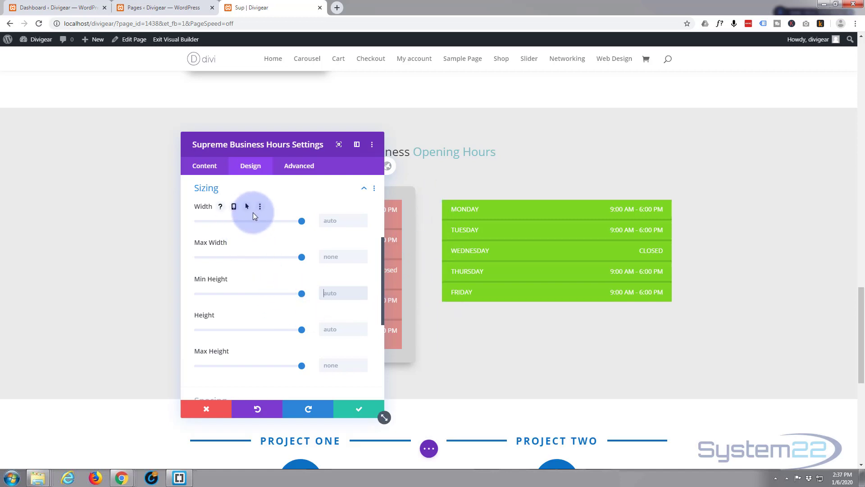
{"action": "scroll", "coordinate": [255, 209], "scroll_direction": "down", "scroll_amount": 3}
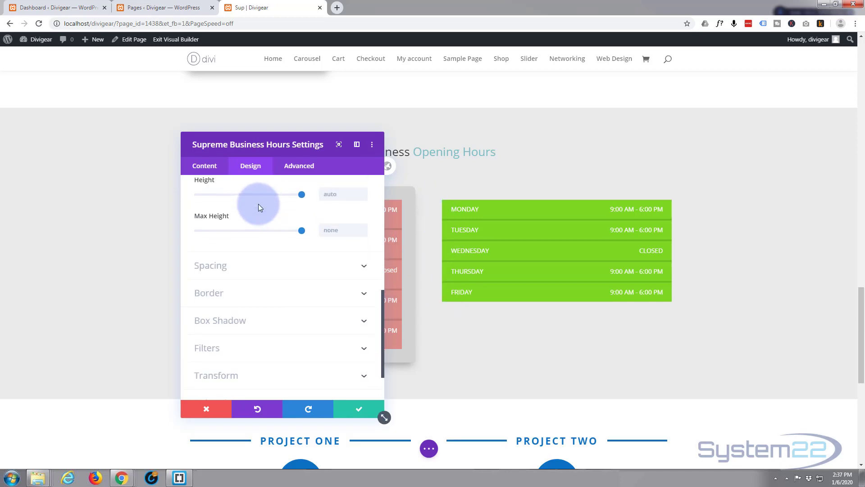
{"action": "scroll", "coordinate": [259, 212], "scroll_direction": "down", "scroll_amount": 2}
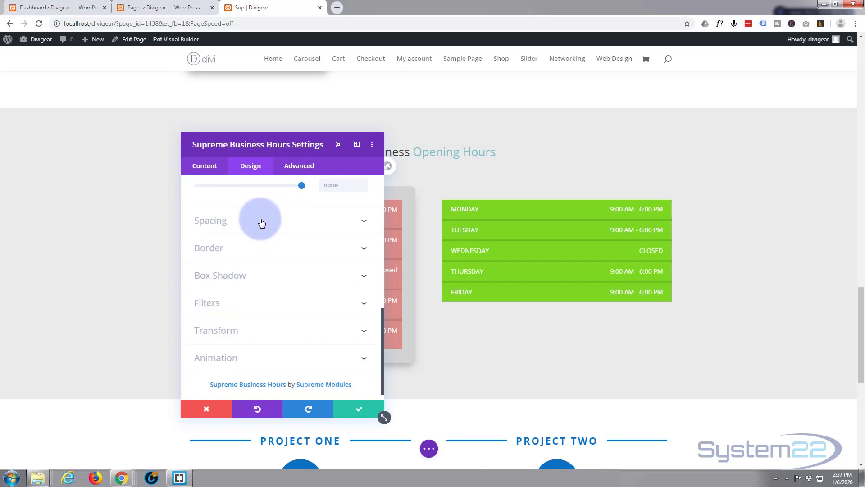
Set the hours table's item padding to 10px top and bottom, linked together.
{"action": "left_click", "coordinate": [261, 221]}
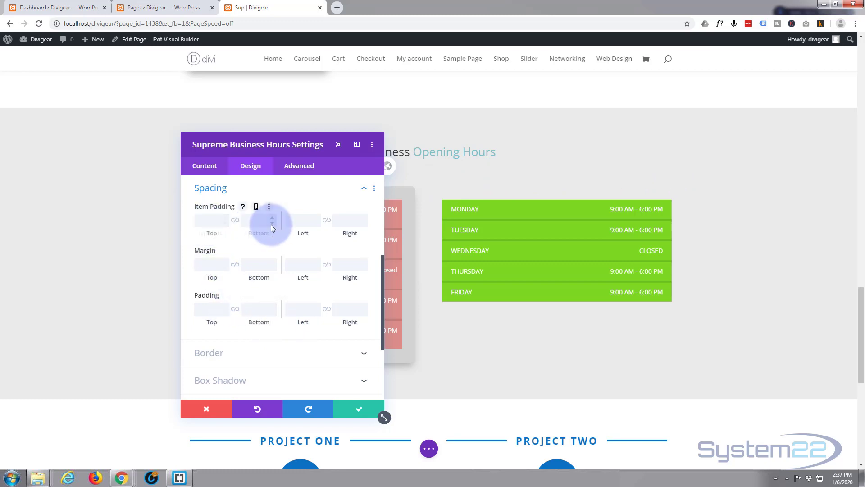
{"action": "left_click", "coordinate": [207, 220]}
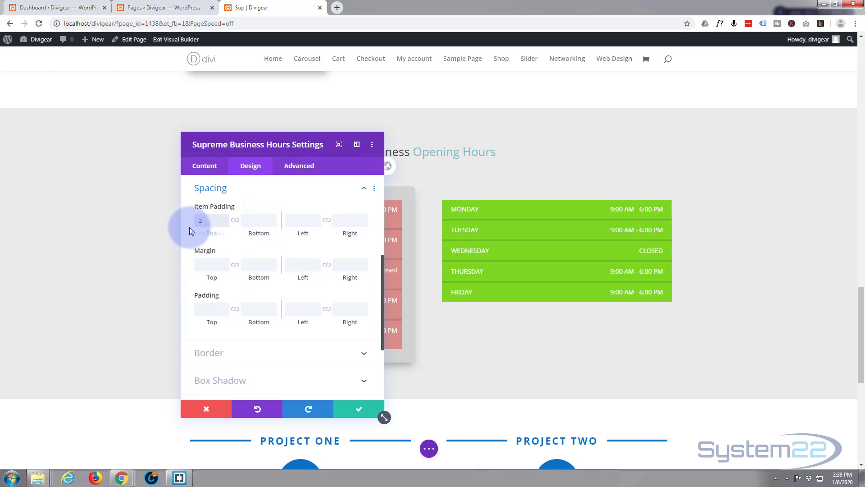
{"action": "type", "text": "20px"}
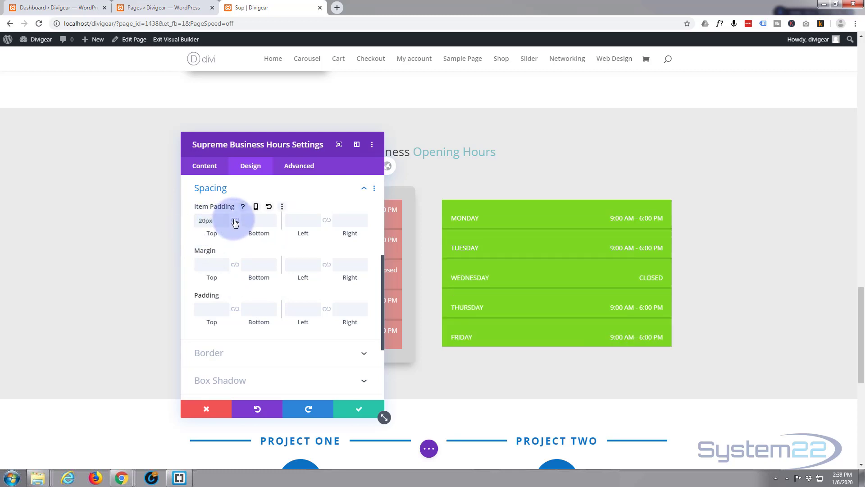
{"action": "left_click", "coordinate": [235, 220]}
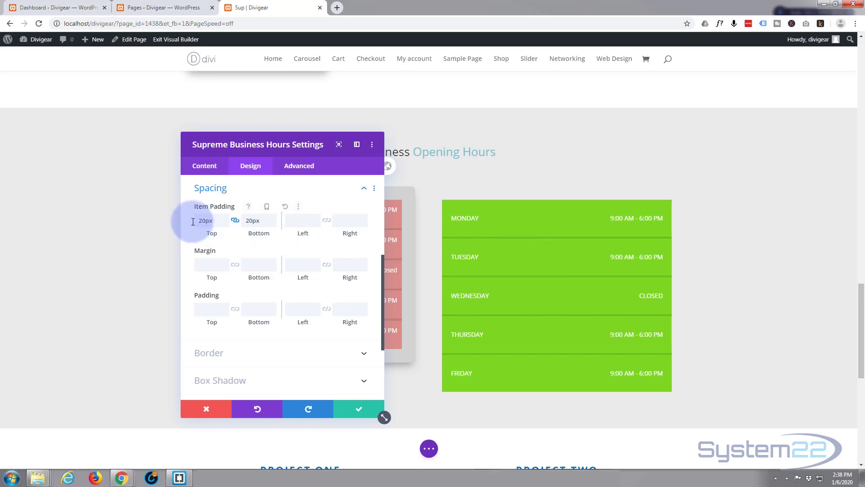
{"action": "left_click_drag", "start_coordinate": [192, 221], "coordinate": [235, 223]}
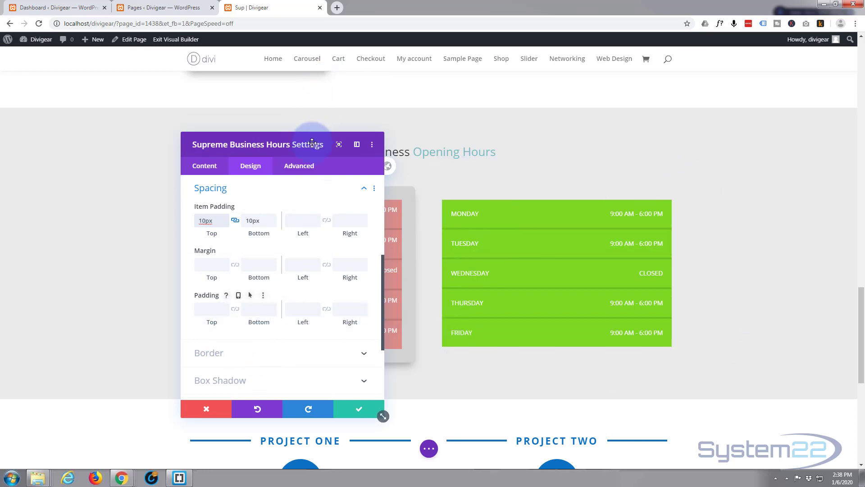
Float the settings panel and set the module's linked rounded corners to 10px.
{"action": "left_click_drag", "start_coordinate": [311, 142], "coordinate": [45, 128]}
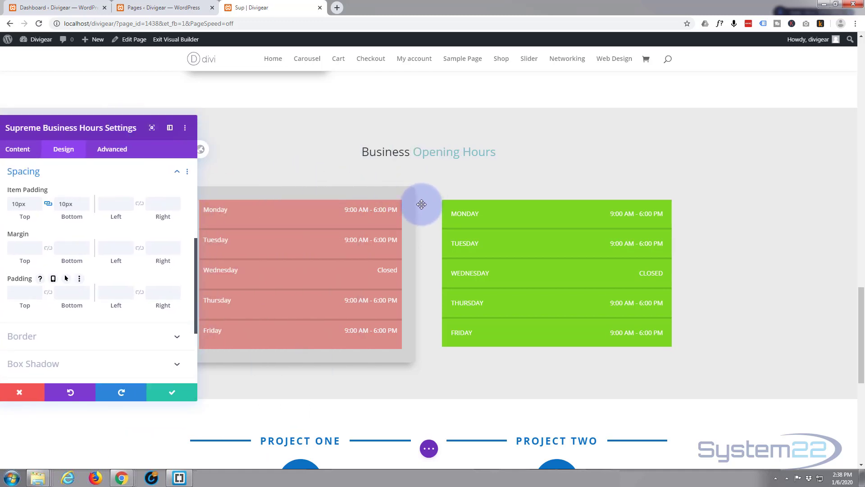
{"action": "left_click_drag", "start_coordinate": [124, 127], "coordinate": [298, 99]}
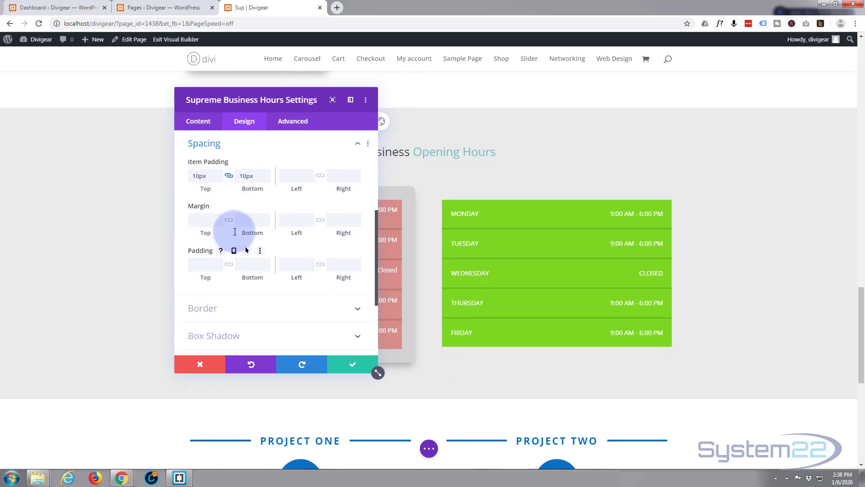
{"action": "left_click", "coordinate": [252, 309]}
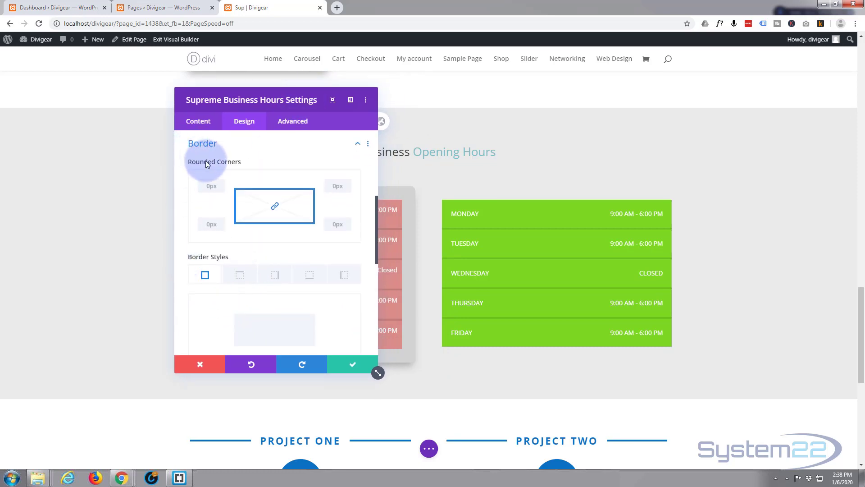
{"action": "left_click", "coordinate": [206, 186]}
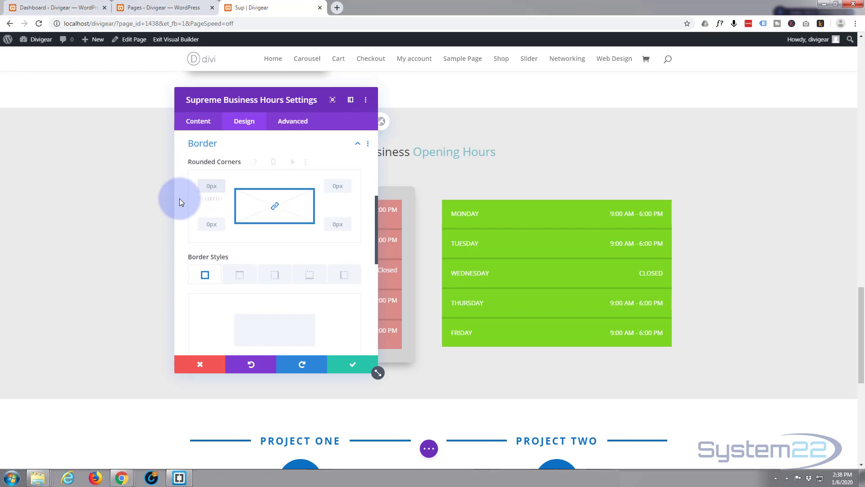
{"action": "key", "text": "BackSpace"}
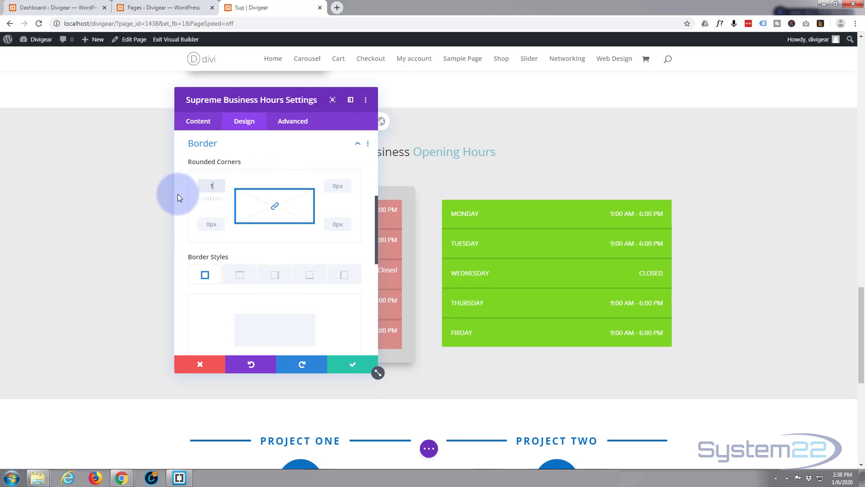
{"action": "type", "text": "10"}
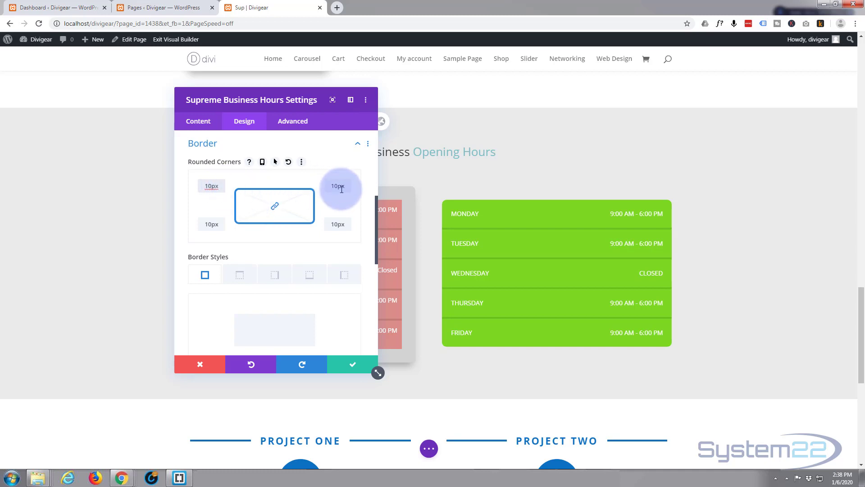
{"action": "scroll", "coordinate": [273, 244], "scroll_direction": "down", "scroll_amount": 3}
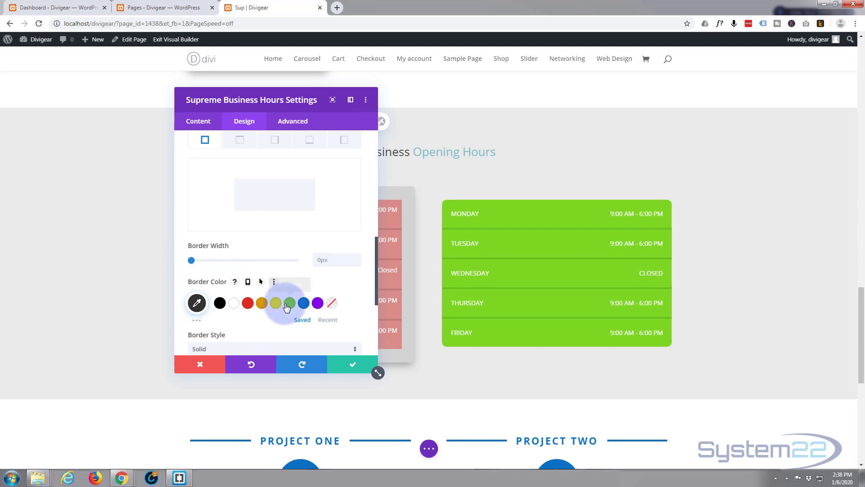
Give the green module a 34px border coloured translucent grey rgba(51,51,51,0.17).
{"action": "left_click", "coordinate": [197, 305]}
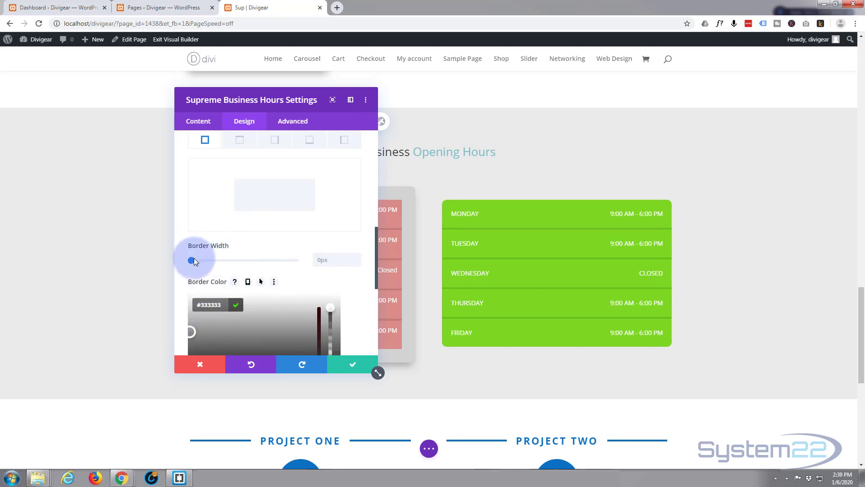
{"action": "left_click_drag", "start_coordinate": [191, 260], "coordinate": [265, 269]}
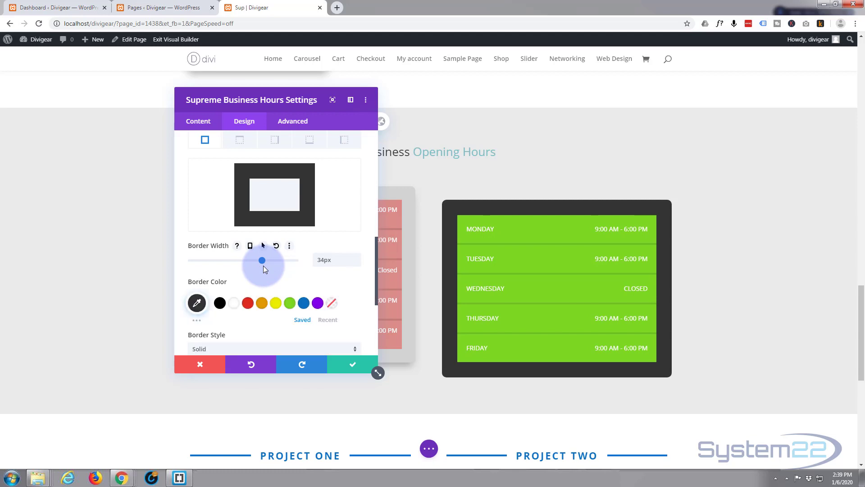
{"action": "scroll", "coordinate": [275, 256], "scroll_direction": "down", "scroll_amount": 1}
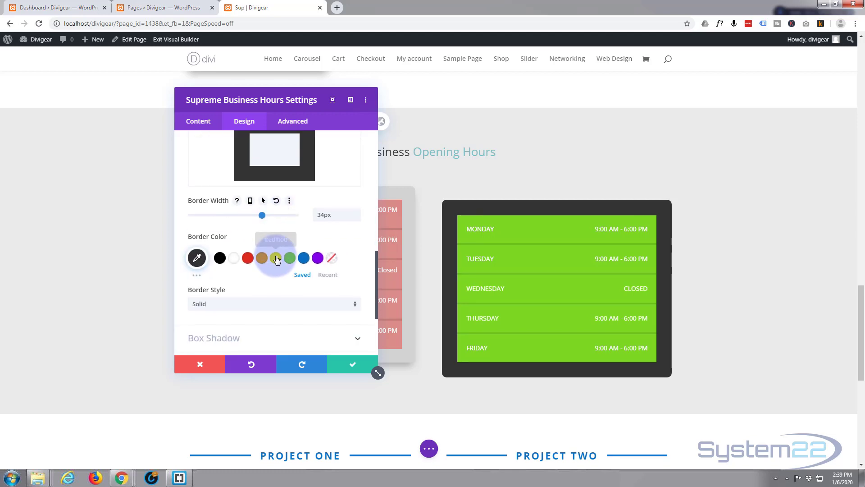
{"action": "left_click", "coordinate": [197, 257]}
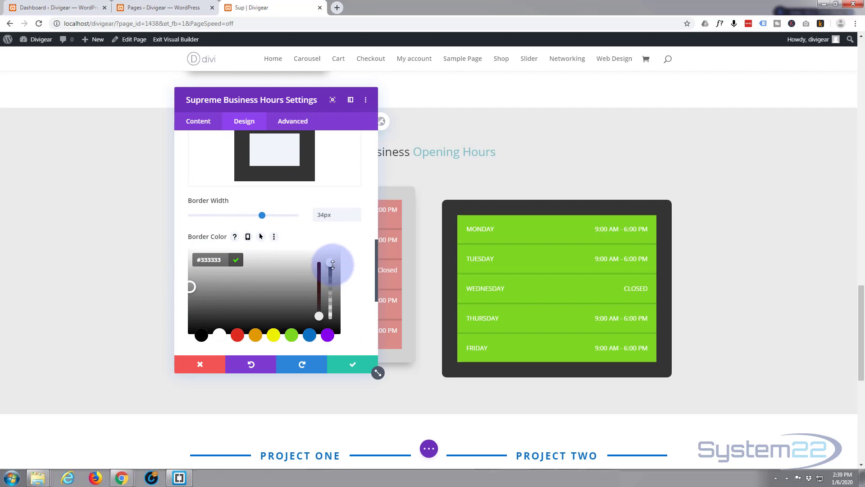
{"action": "left_click_drag", "start_coordinate": [332, 264], "coordinate": [327, 317]}
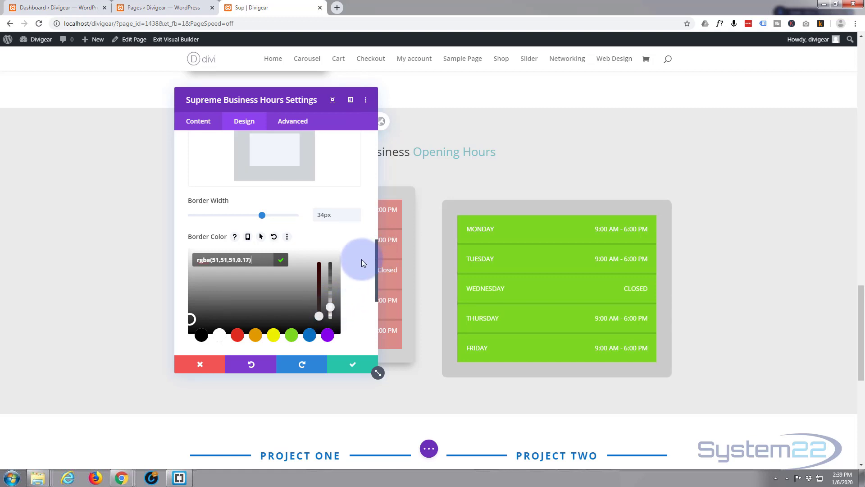
{"action": "scroll", "coordinate": [362, 259], "scroll_direction": "down", "scroll_amount": 2}
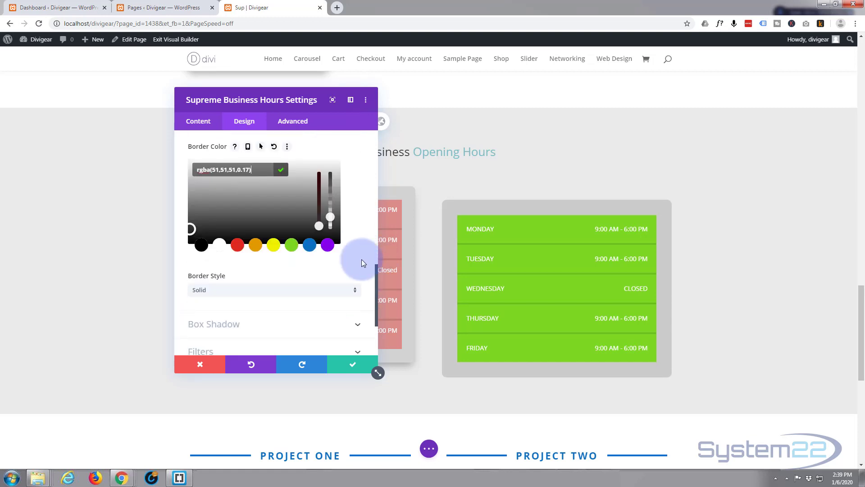
{"action": "scroll", "coordinate": [362, 259], "scroll_direction": "down", "scroll_amount": 2}
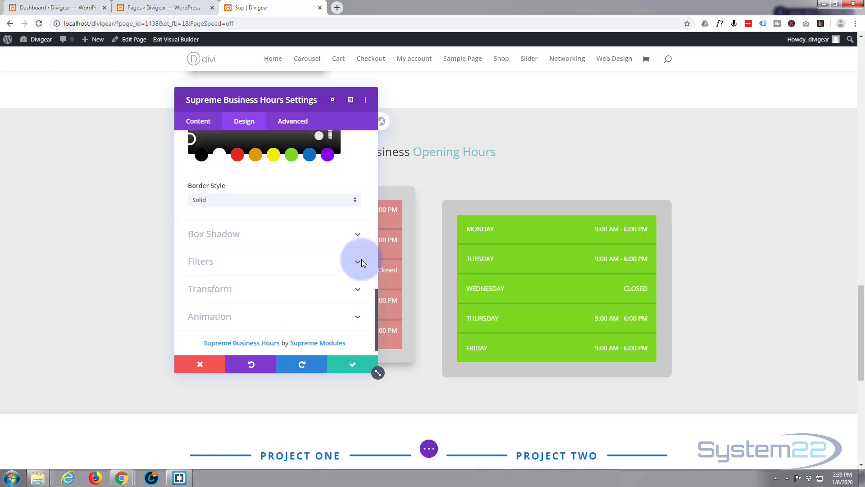
Apply the fourth Box Shadow preset (12px down, 18px blur) and save the module settings.
{"action": "left_click", "coordinate": [291, 239]}
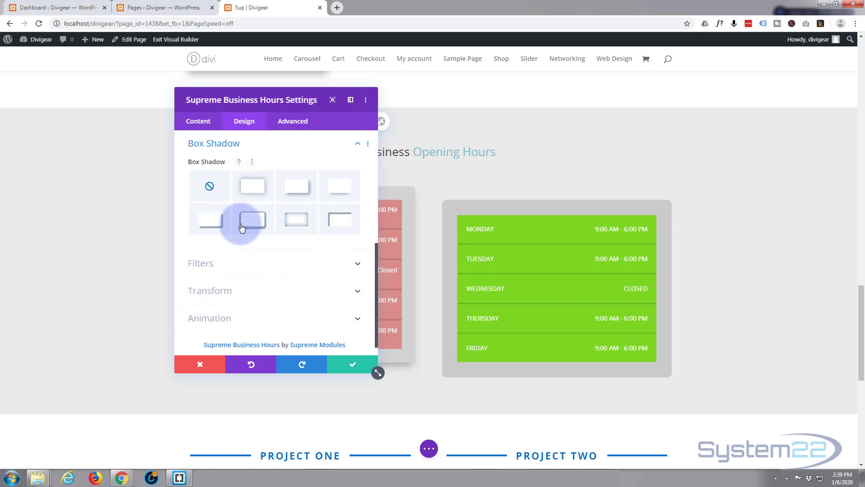
{"action": "left_click", "coordinate": [333, 193]}
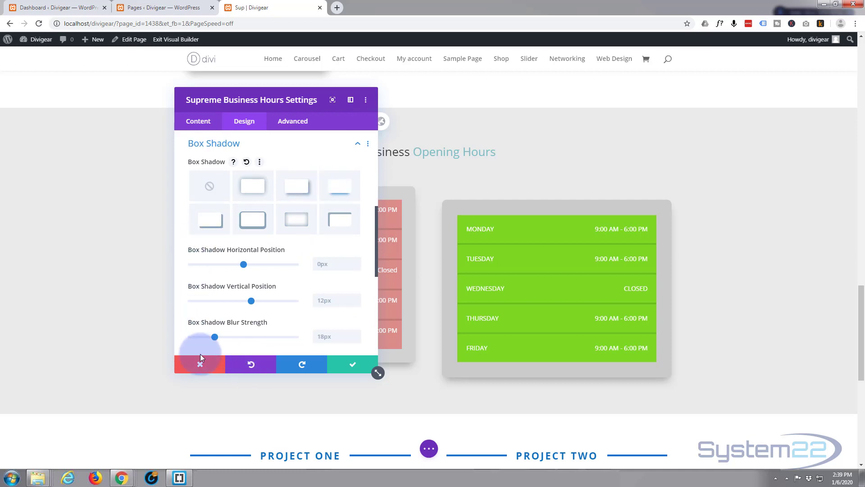
{"action": "left_click", "coordinate": [348, 361]}
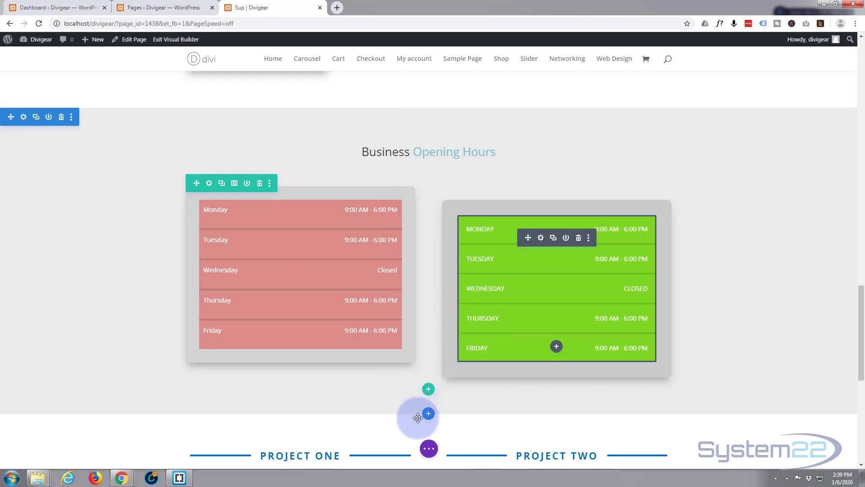
Set the red hours module's Design > Spacing top margin to 30px.
{"action": "left_click", "coordinate": [430, 449]}
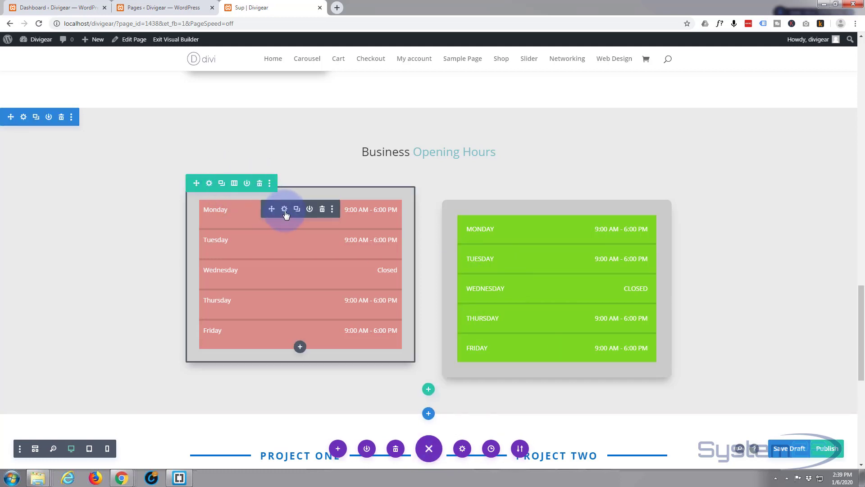
{"action": "left_click", "coordinate": [285, 210]}
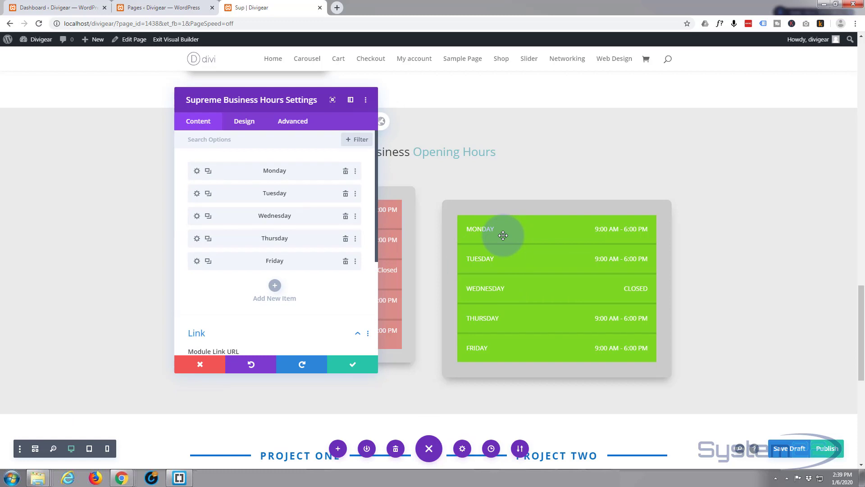
{"action": "left_click", "coordinate": [243, 121]}
{"action": "left_click_drag", "start_coordinate": [278, 99], "coordinate": [431, 255]}
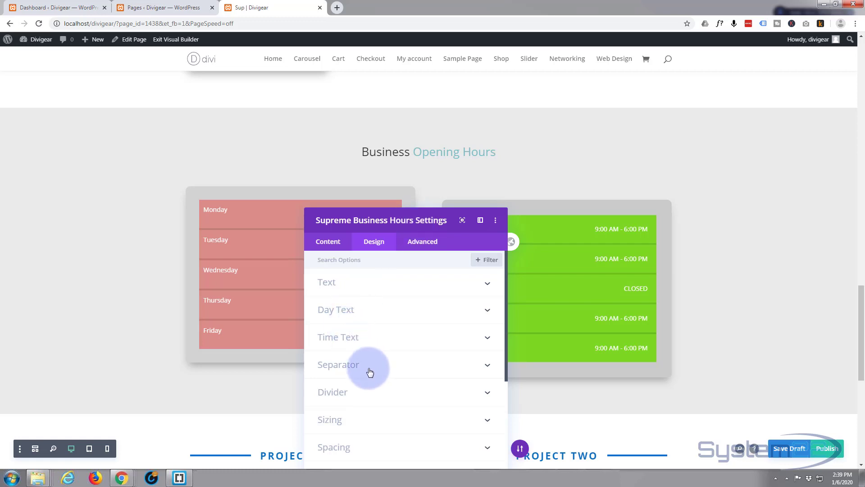
{"action": "scroll", "coordinate": [370, 371], "scroll_direction": "down", "scroll_amount": 3}
{"action": "left_click", "coordinate": [367, 312]}
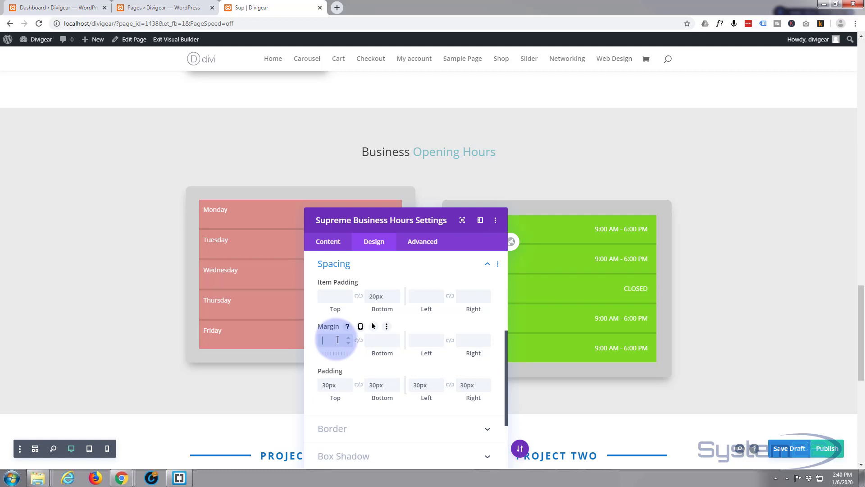
{"action": "left_click", "coordinate": [337, 339]}
{"action": "type", "text": "50"}
{"action": "type", "text": "px"}
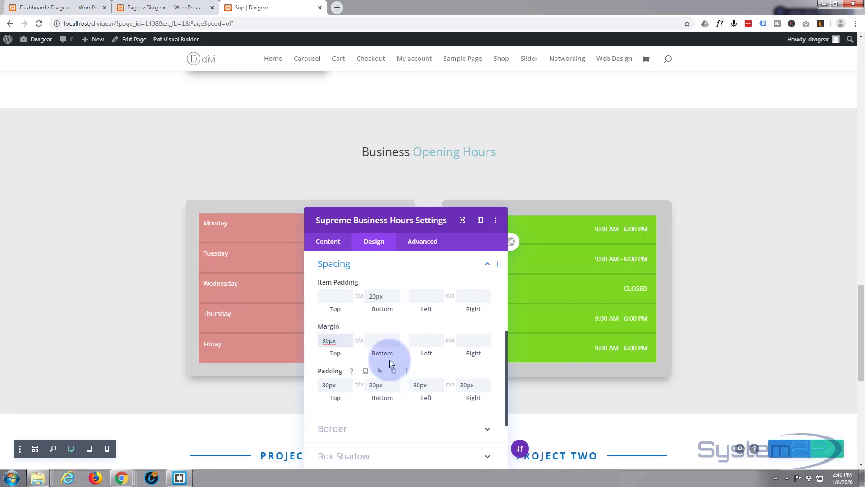
{"action": "scroll", "coordinate": [388, 359], "scroll_direction": "down", "scroll_amount": 1}
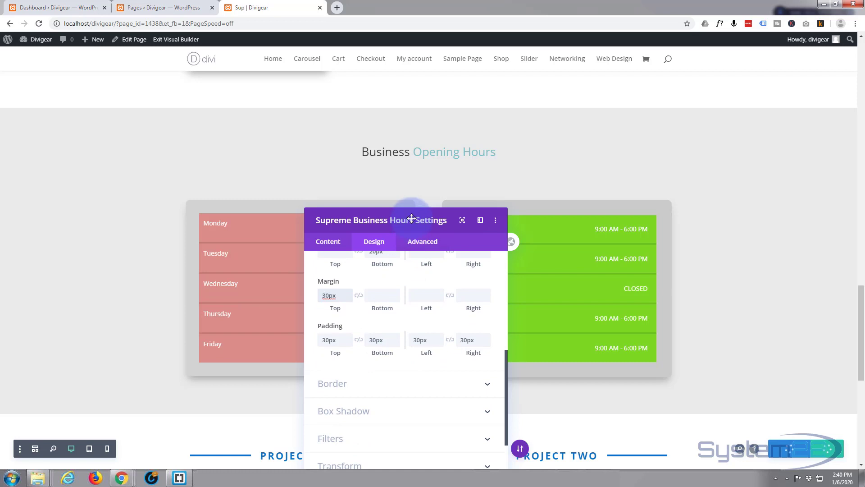
{"action": "left_click_drag", "start_coordinate": [405, 217], "coordinate": [424, 100]}
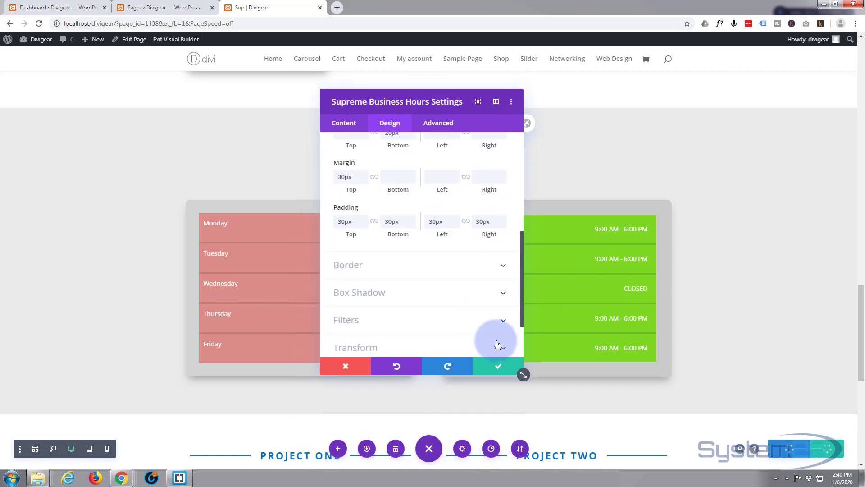
Save the red module's settings and the page as a draft, then exit the Visual Builder.
{"action": "left_click", "coordinate": [498, 365]}
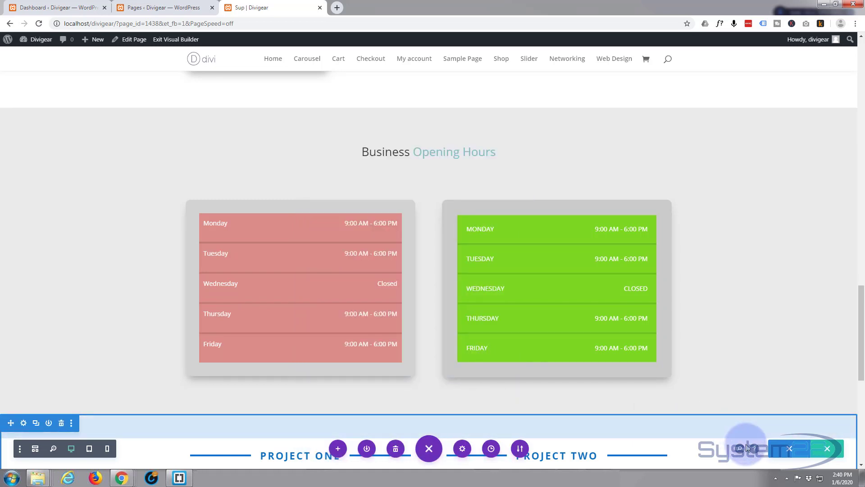
{"action": "left_click", "coordinate": [789, 451]}
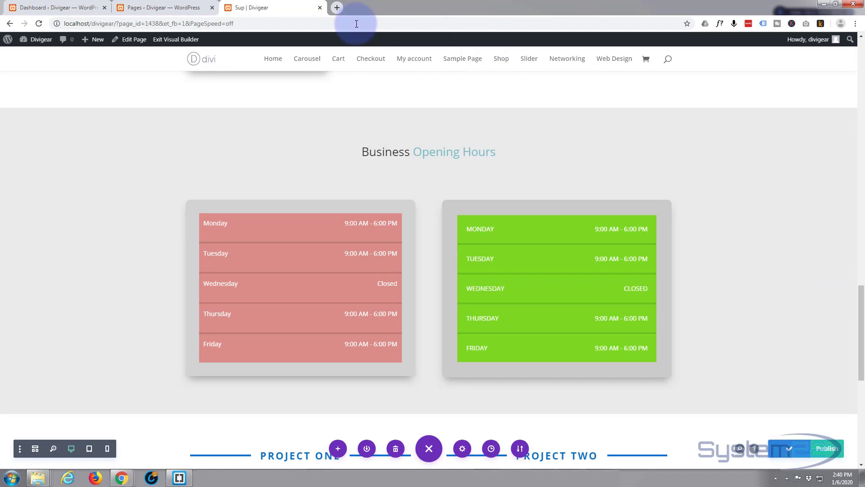
{"action": "left_click", "coordinate": [169, 43]}
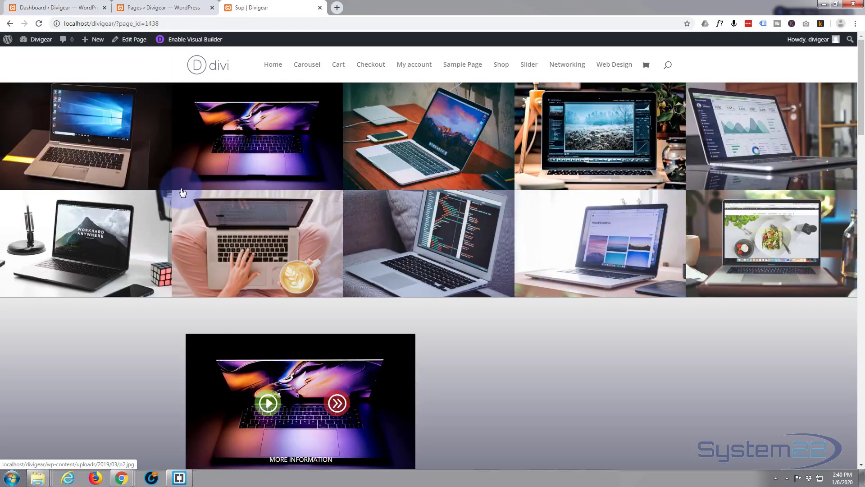
Scroll the live page down to the red and green hours tables under Business Opening Hours.
{"action": "scroll", "coordinate": [183, 188], "scroll_direction": "down", "scroll_amount": 7}
{"action": "scroll", "coordinate": [183, 188], "scroll_direction": "down", "scroll_amount": 15}
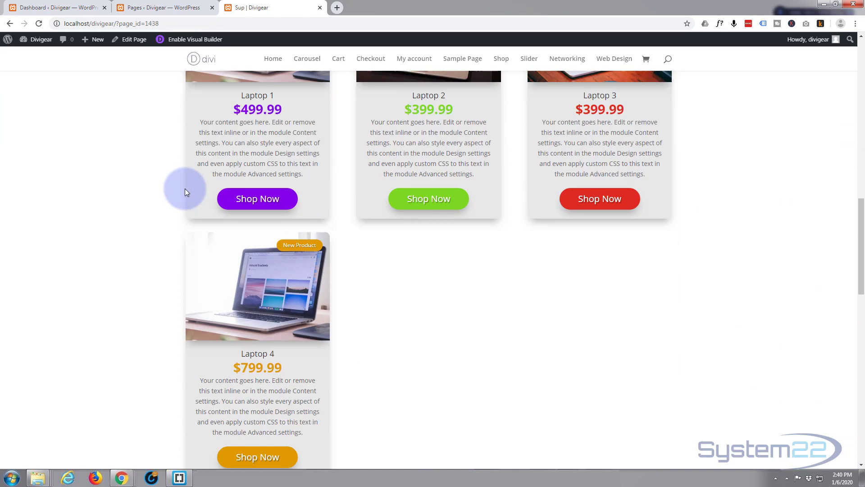
{"action": "scroll", "coordinate": [185, 193], "scroll_direction": "down", "scroll_amount": 3}
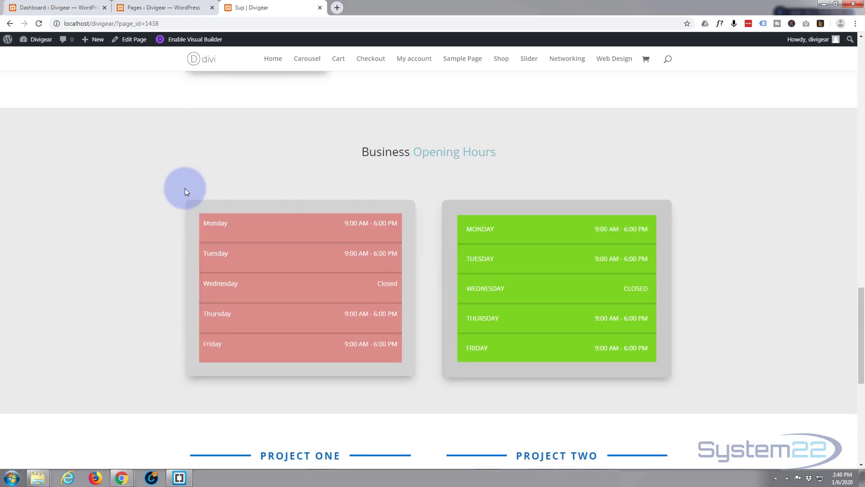